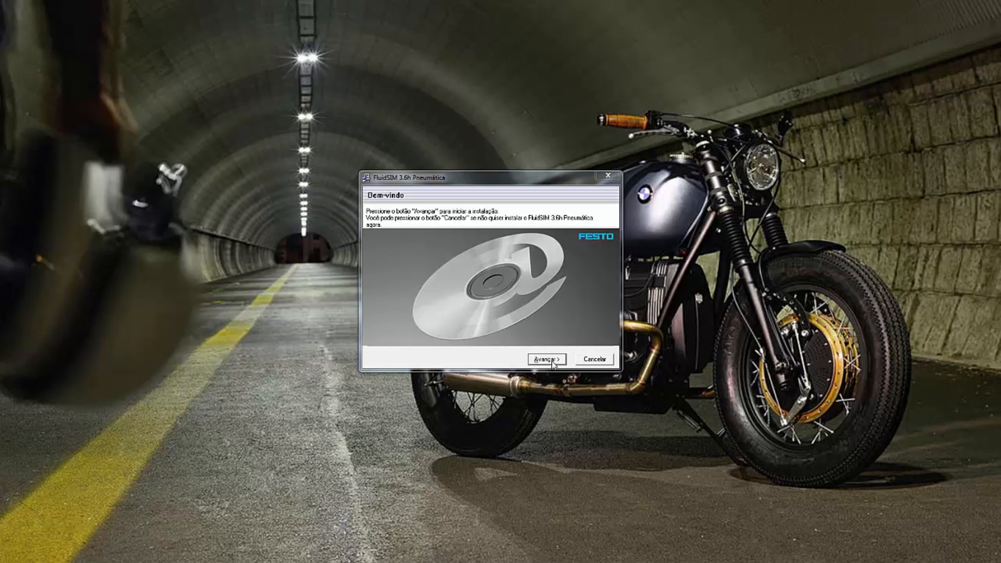
Install the restricted student version of FluidSIM 3.6h Pneumática for all users, keeping the default directory and the Festo Didactic program group
click(552, 361)
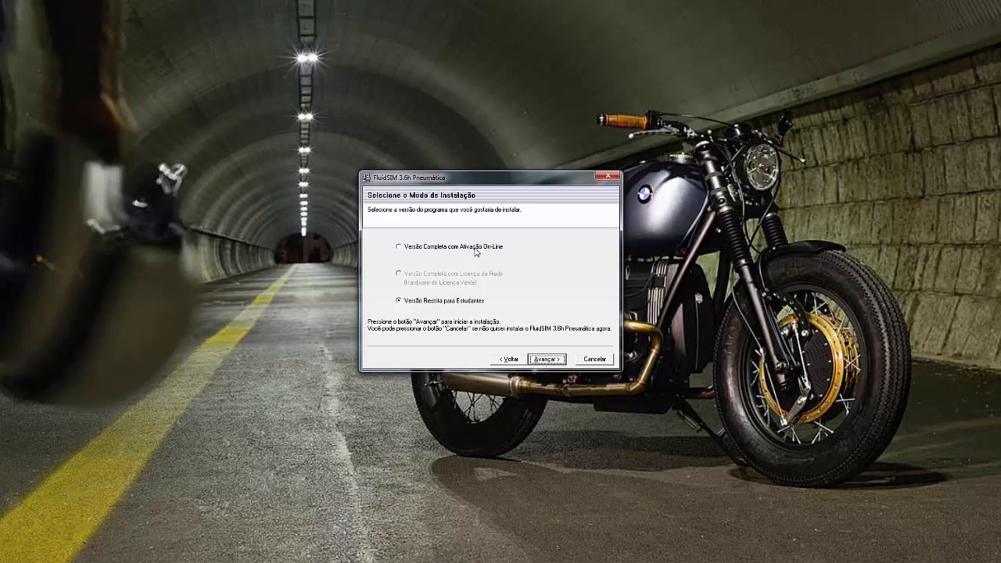
click(548, 359)
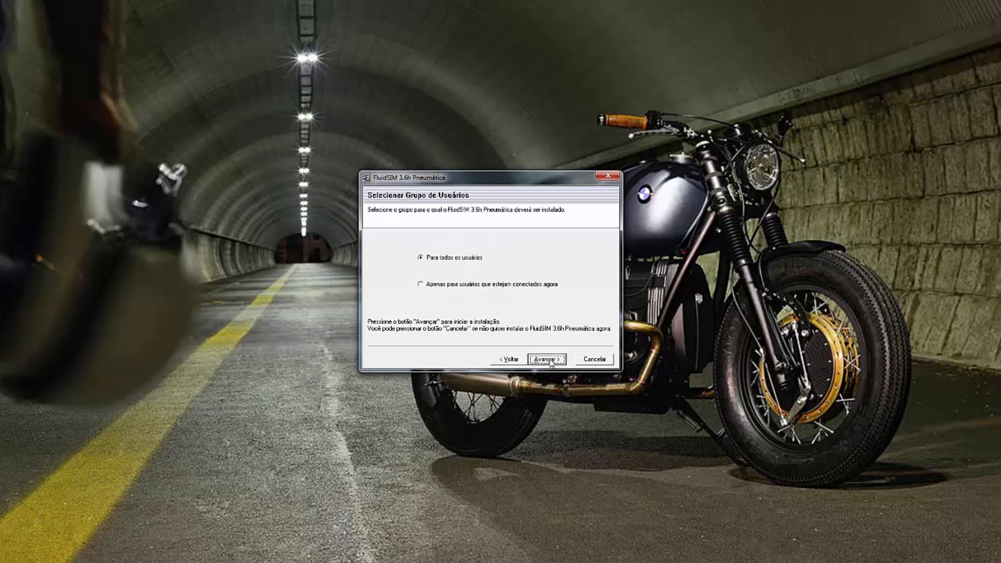
click(548, 360)
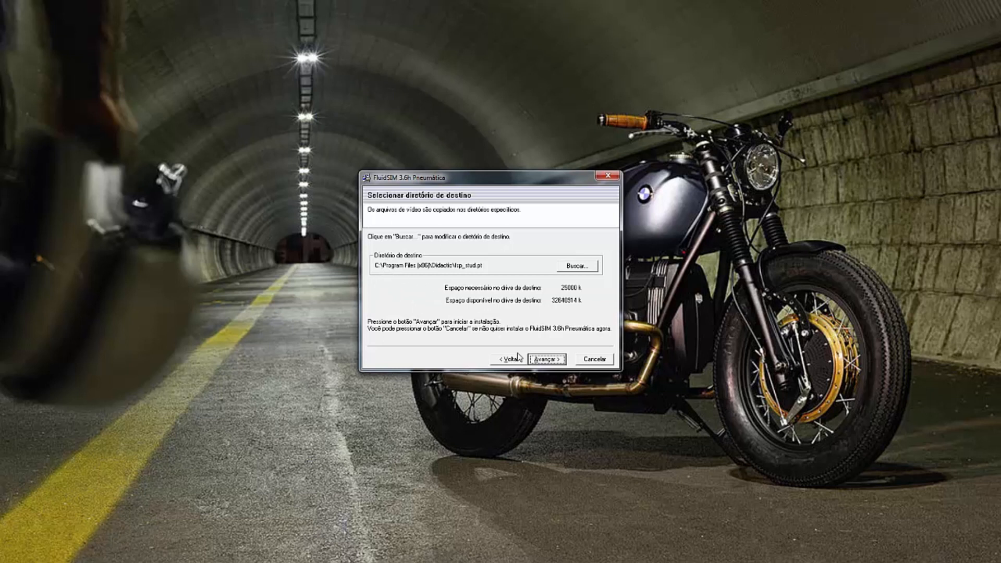
click(550, 363)
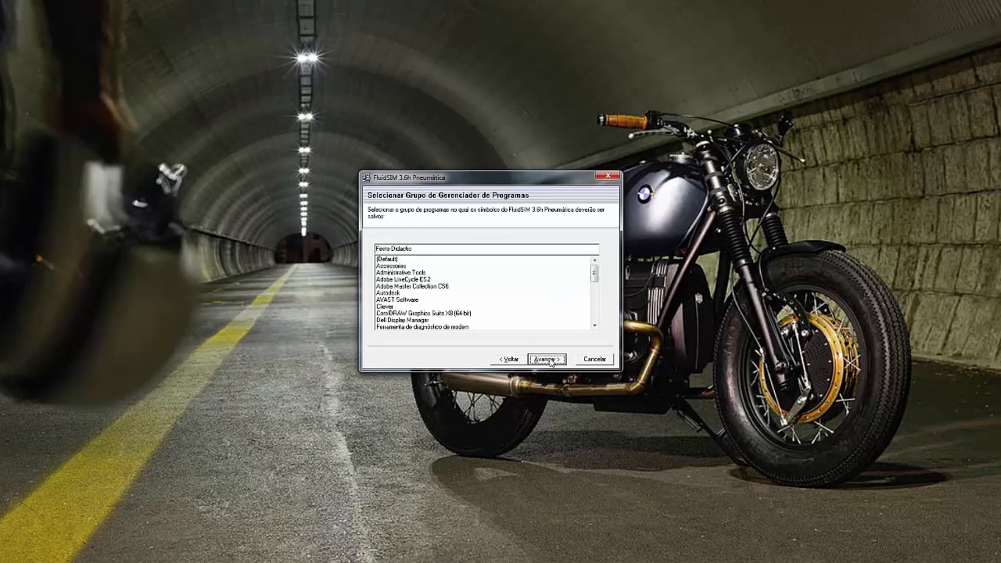
click(551, 363)
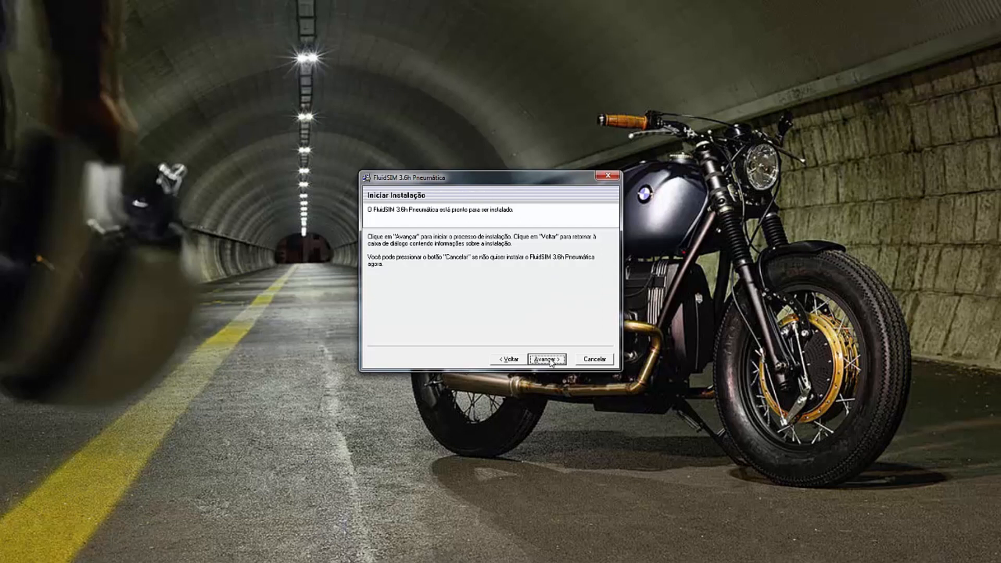
click(550, 363)
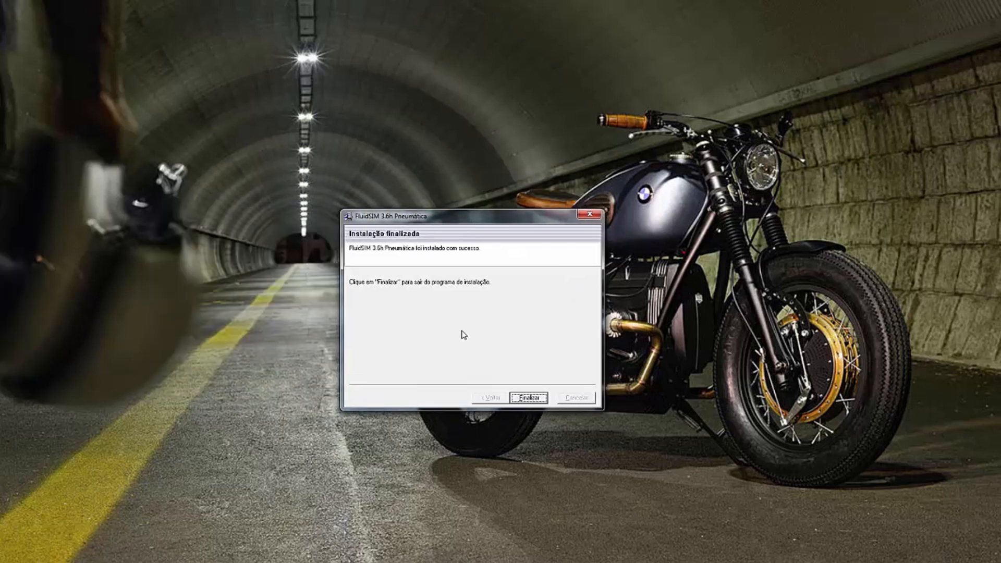
click(531, 399)
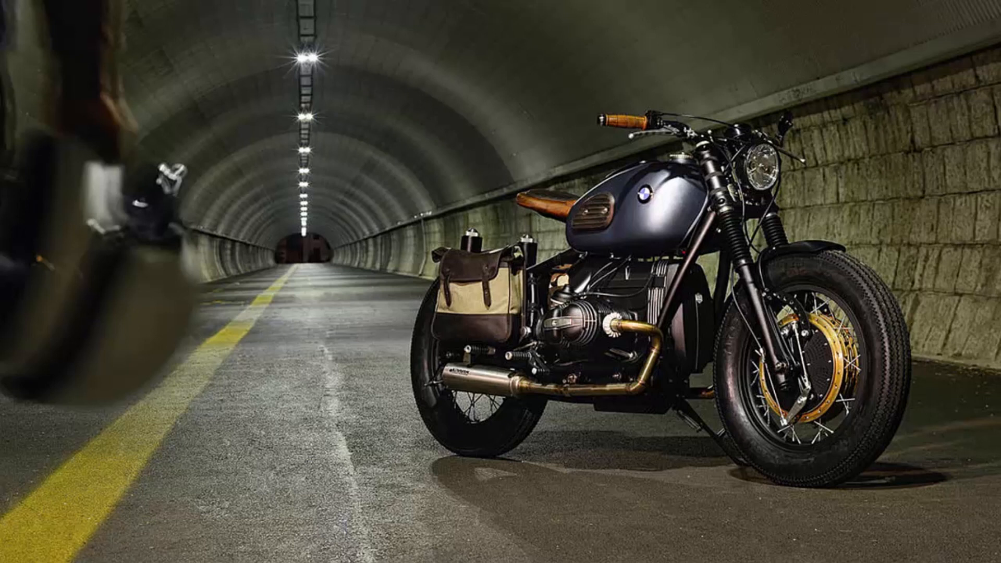
Launch FluidSIM Pneumática from the desktop, dismiss the student version notice and maximize the program window
drag(333, 219, 357, 239)
drag(25, 31, 552, 199)
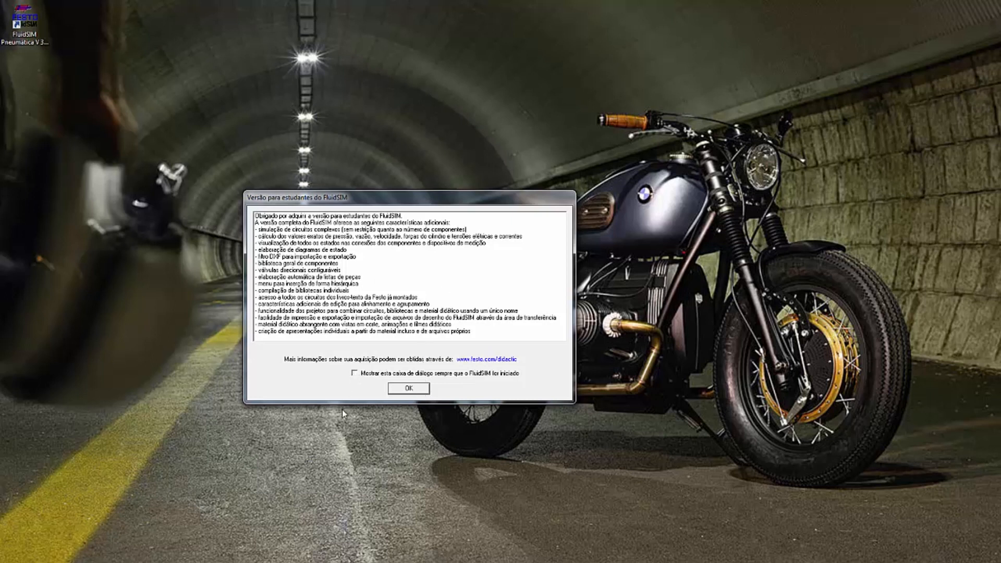
click(419, 388)
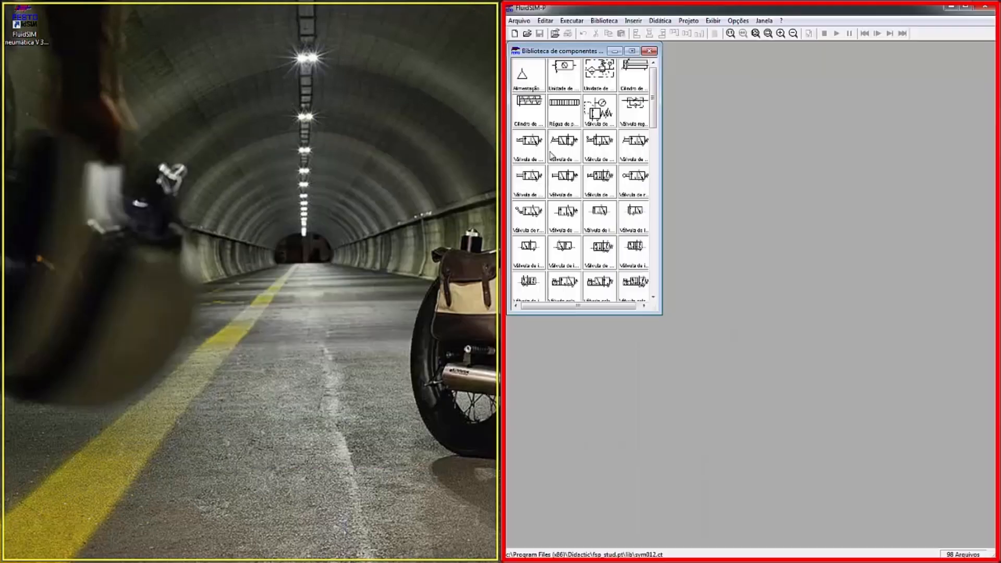
click(968, 6)
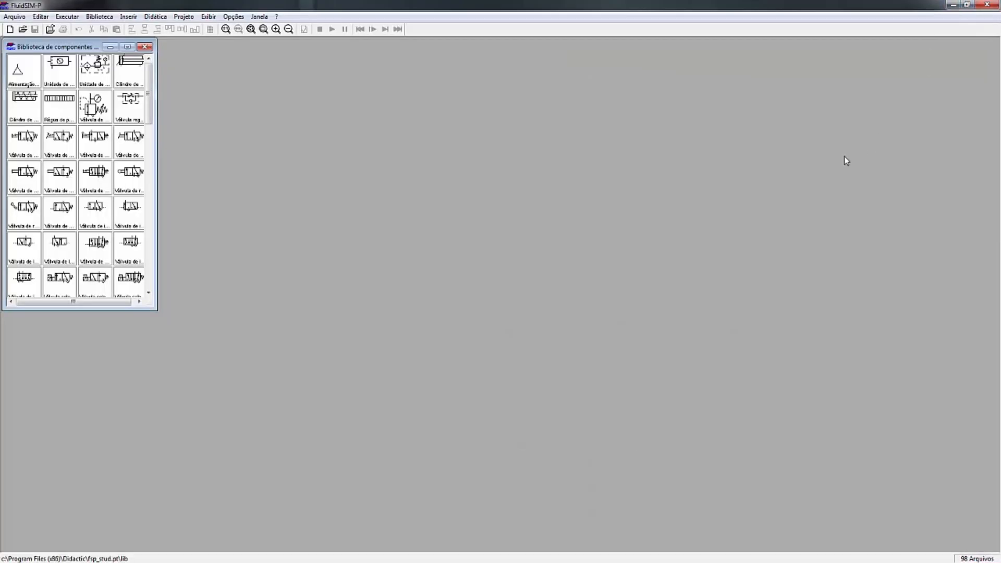
Enlarge and reposition the component library window, and close it
drag(150, 307, 191, 502)
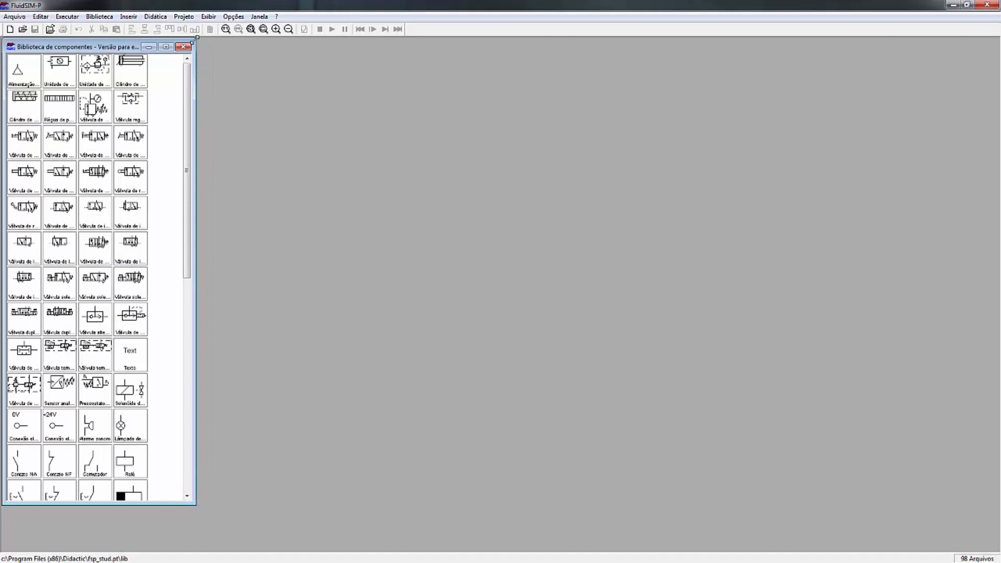
drag(87, 46, 117, 82)
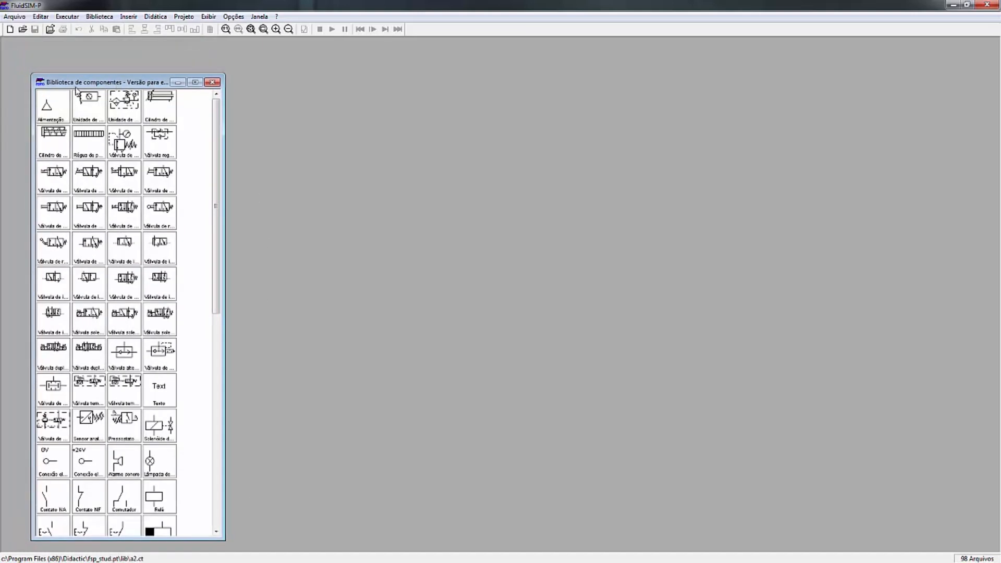
click(212, 83)
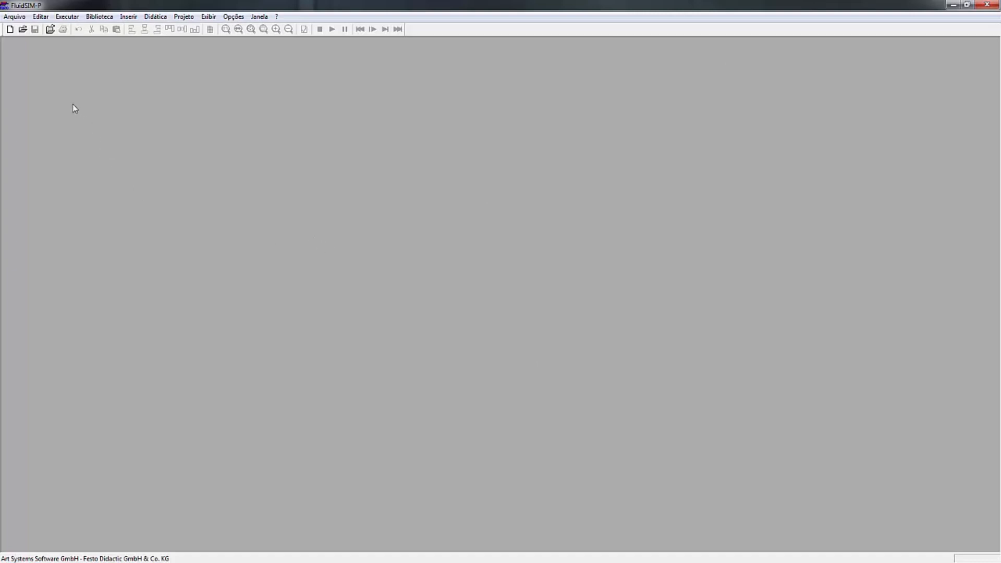
Create a new circuit drawing and narrow its window from the left edge to leave free space beside it
click(14, 17)
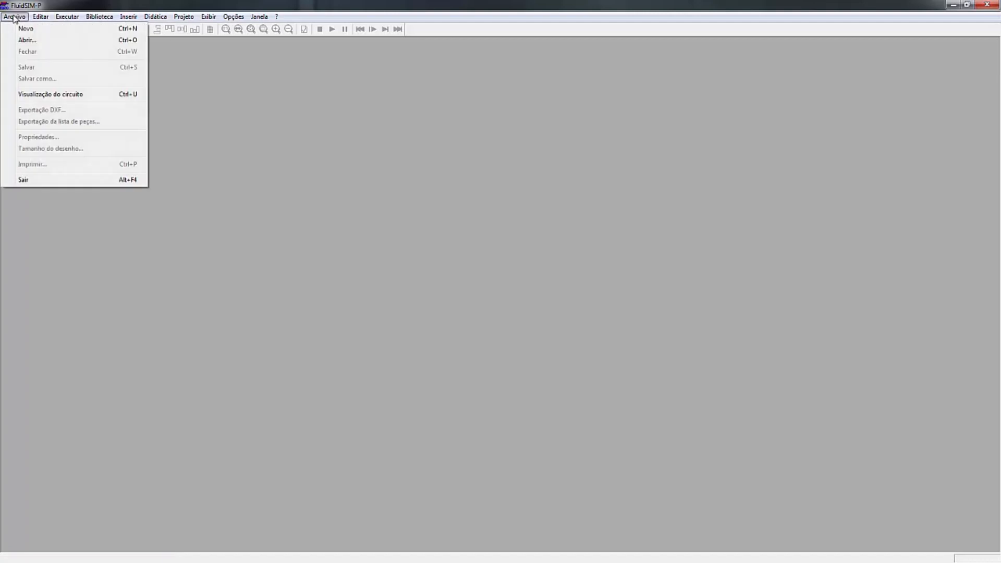
click(26, 29)
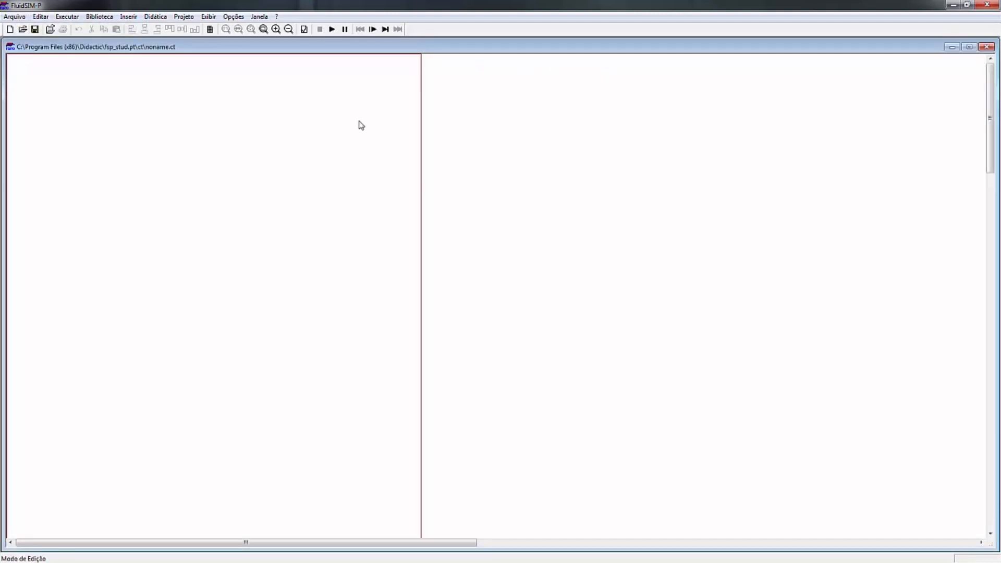
mouse_move(483, 50)
mouse_down()
mouse_move(471, 110)
mouse_move(449, 100)
mouse_move(489, 97)
mouse_move(447, 93)
mouse_move(483, 53)
mouse_up()
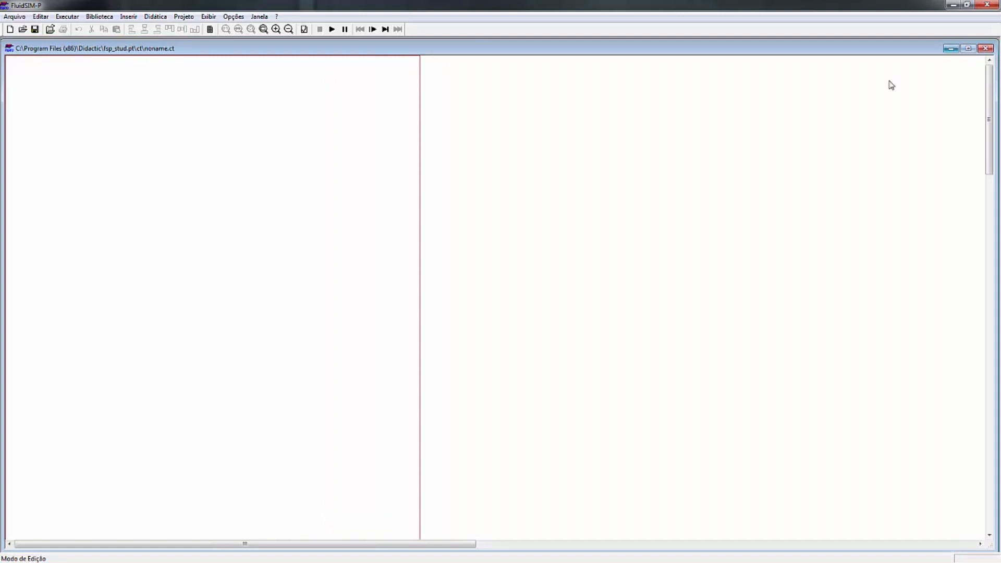
click(970, 50)
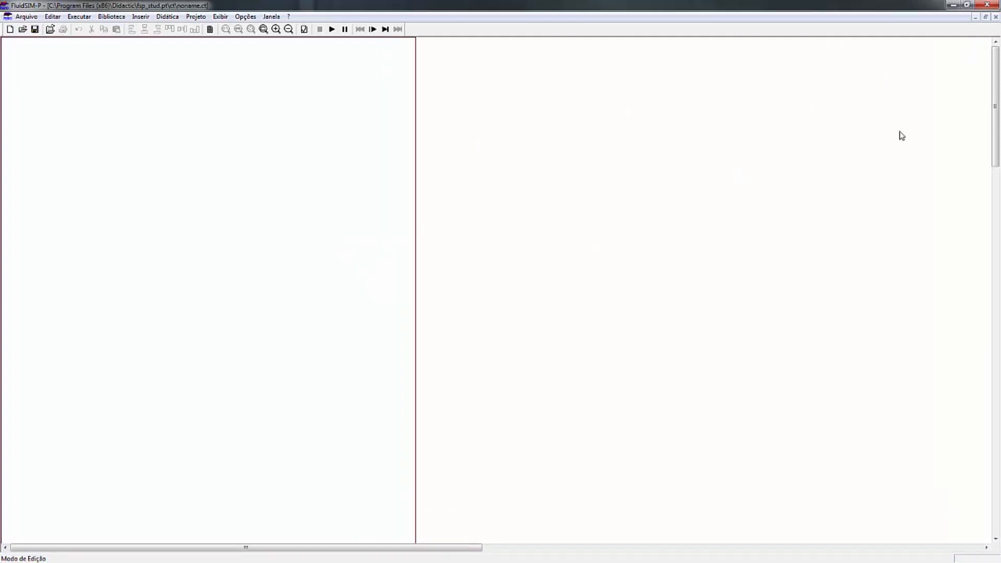
click(984, 18)
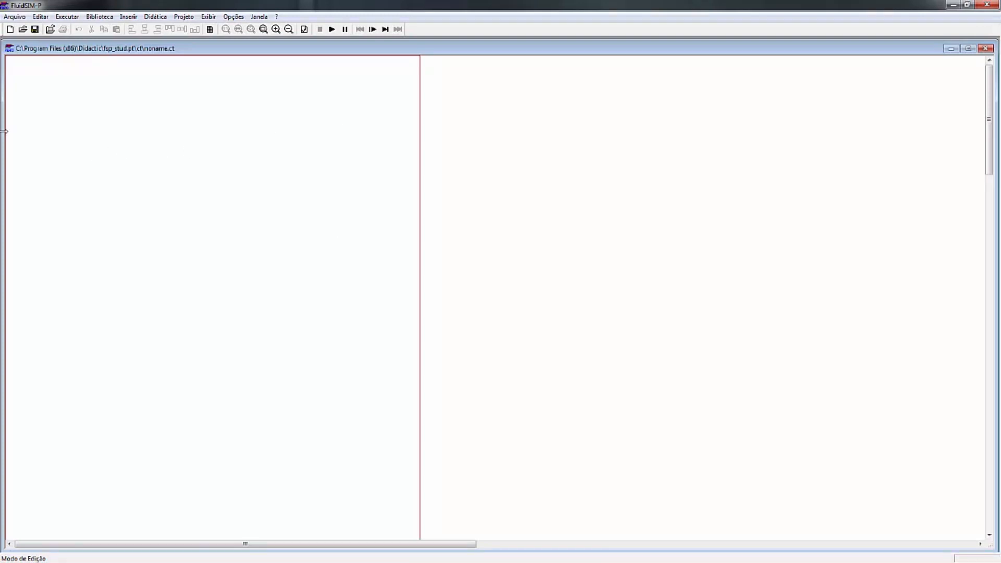
drag(4, 130, 207, 131)
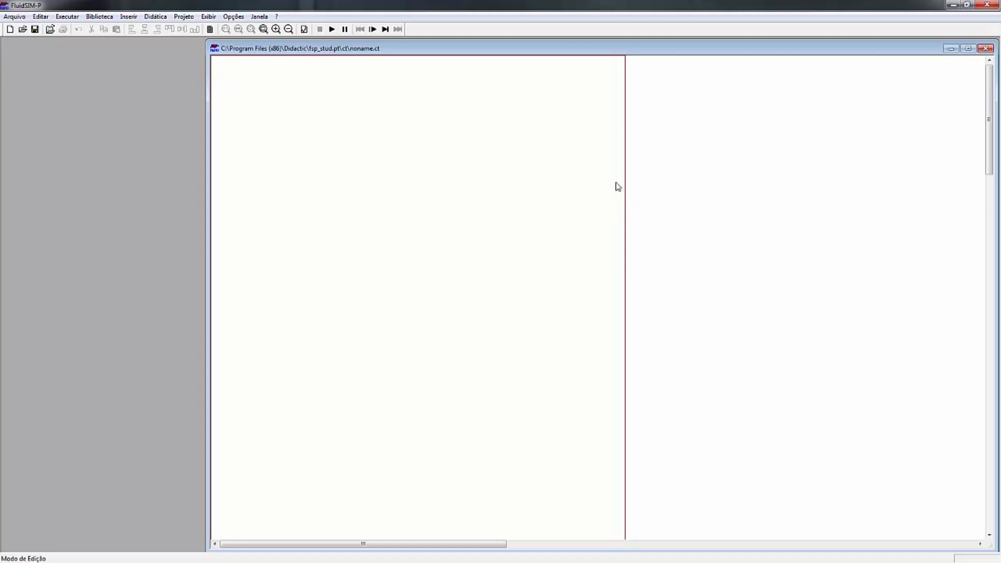
Set the circuit's drawing size to DIN A4: 210 x 297 mm in portrait orientation
drag(989, 159, 997, 178)
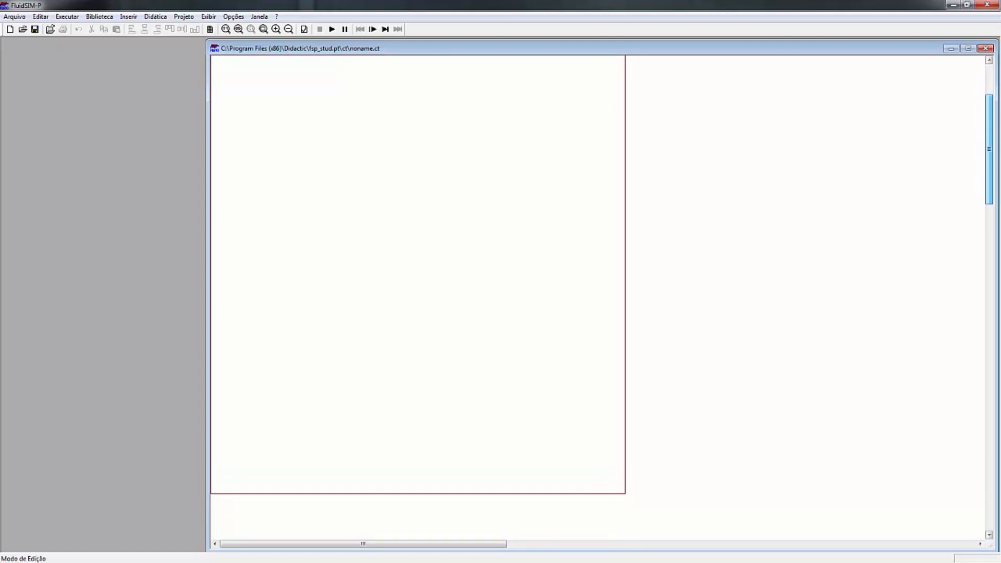
drag(1000, 178, 994, 115)
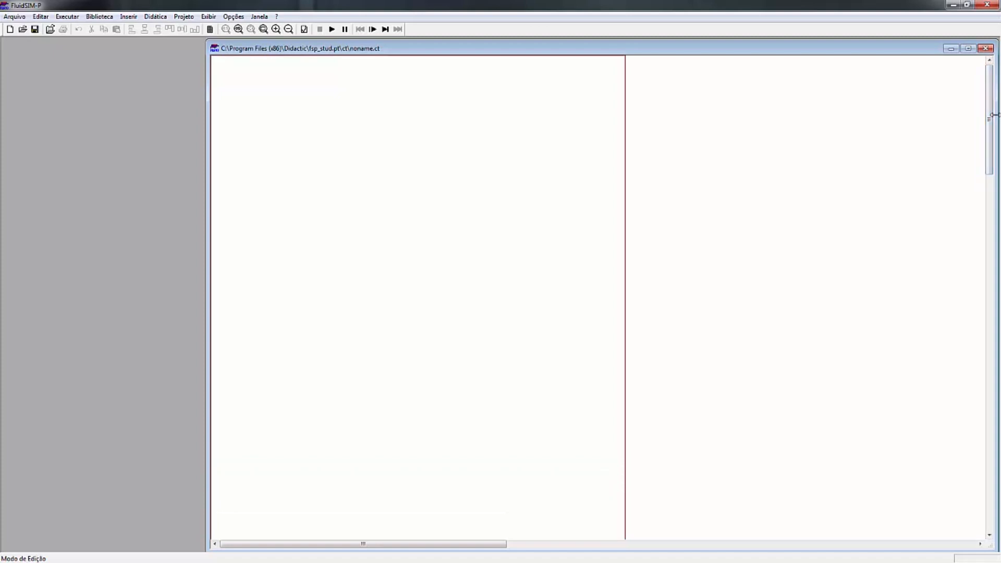
click(16, 16)
click(21, 18)
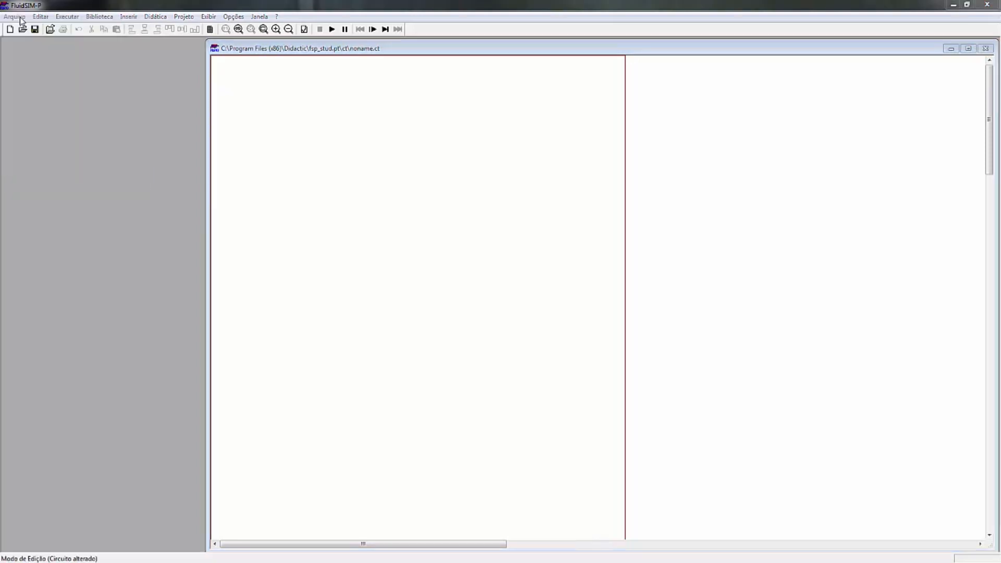
click(20, 19)
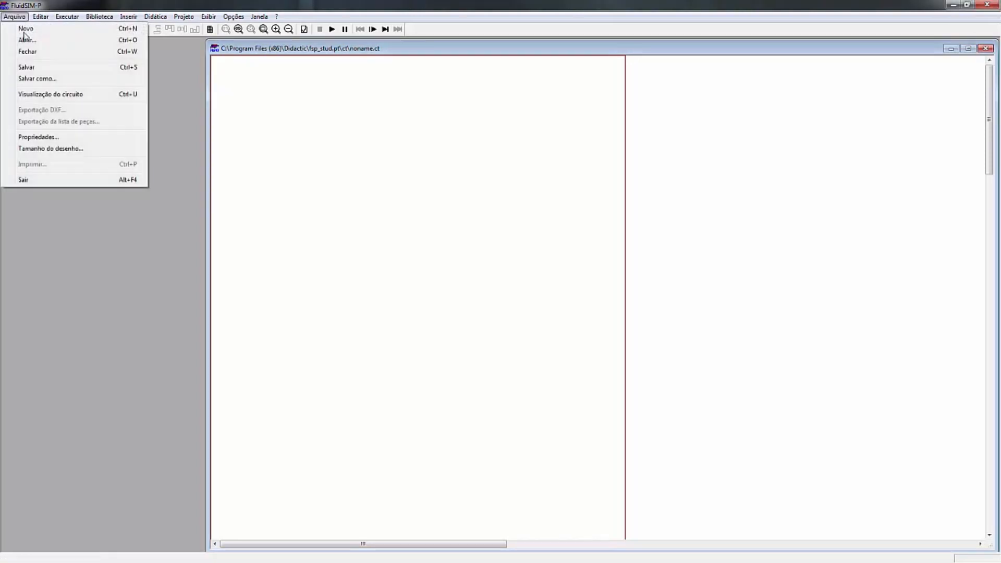
click(63, 149)
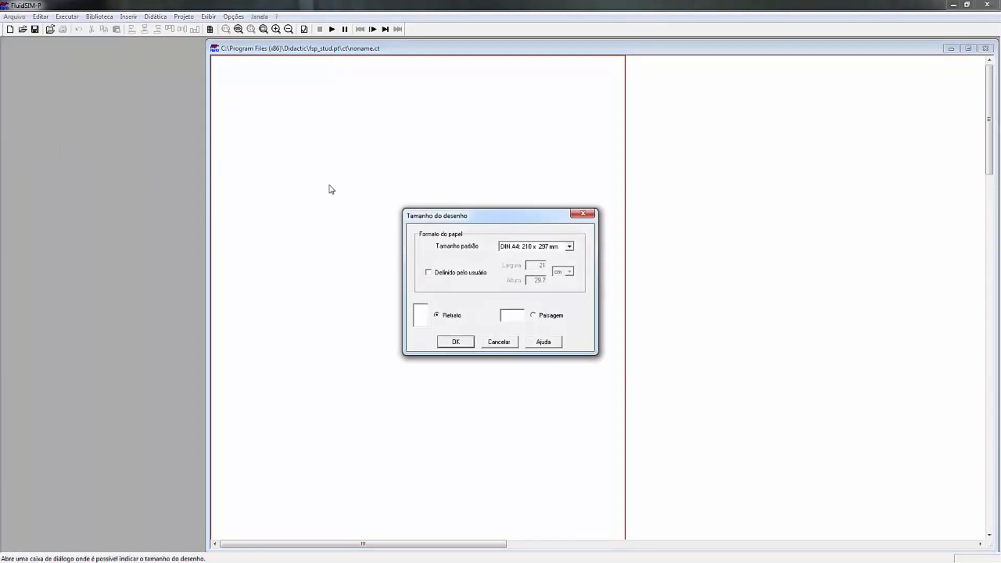
click(524, 249)
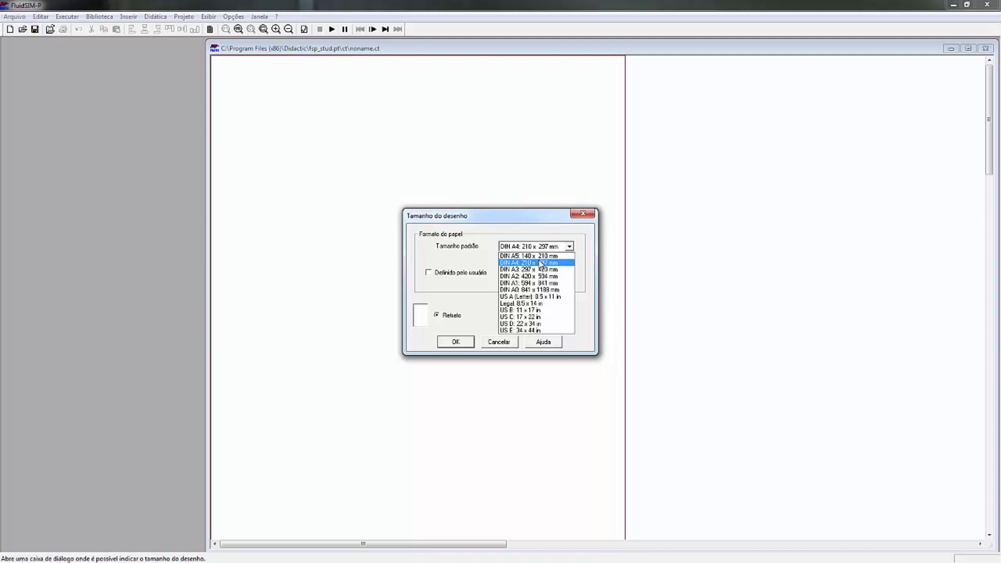
click(542, 263)
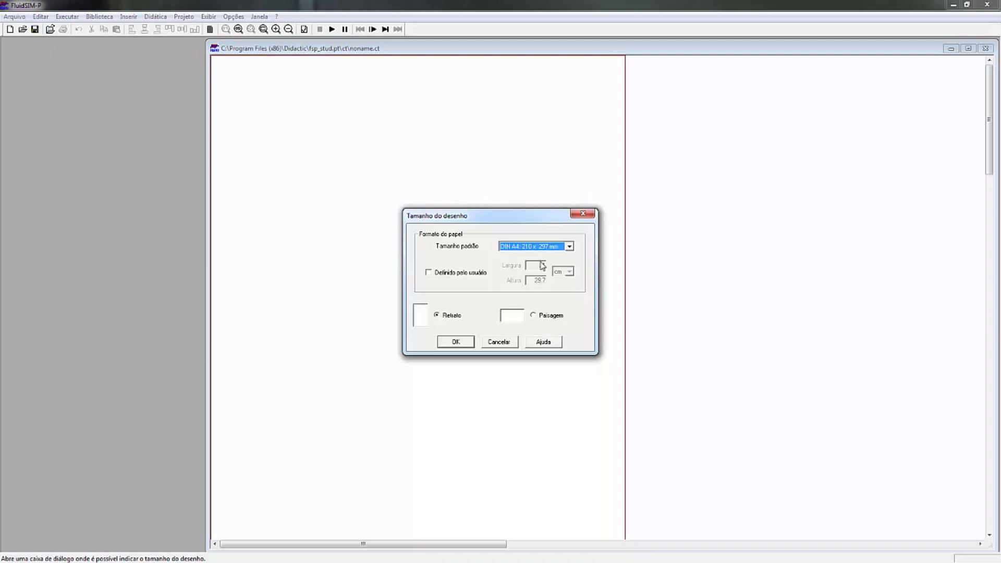
click(456, 343)
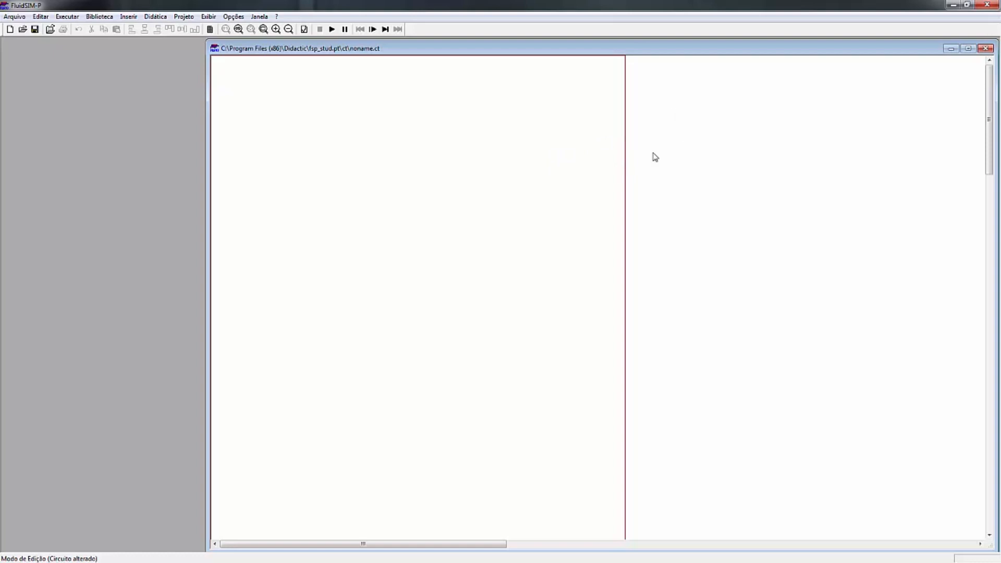
drag(989, 105, 985, 73)
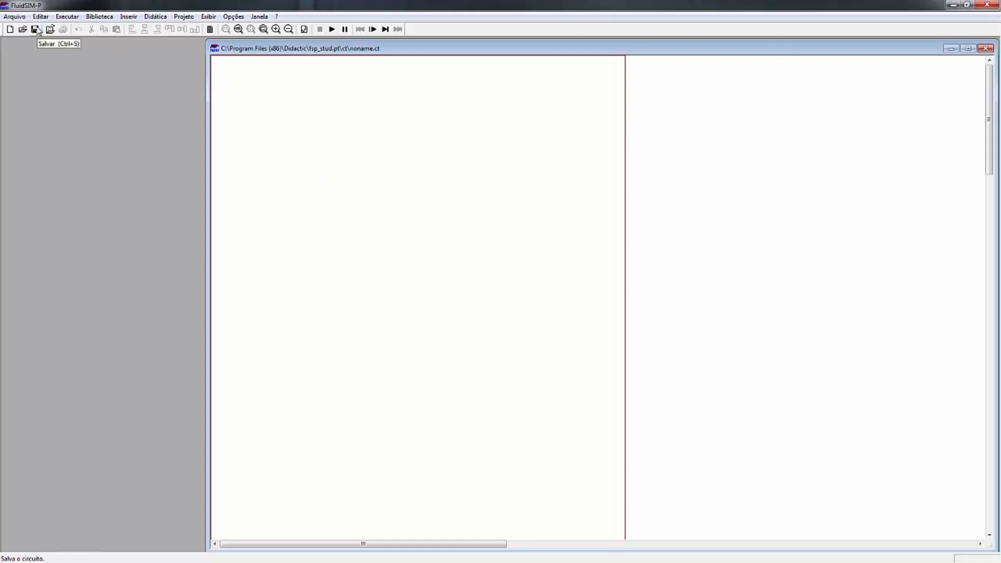
Open the overview component library and resize it to a tall, narrow window that fits beside the drawing
click(97, 17)
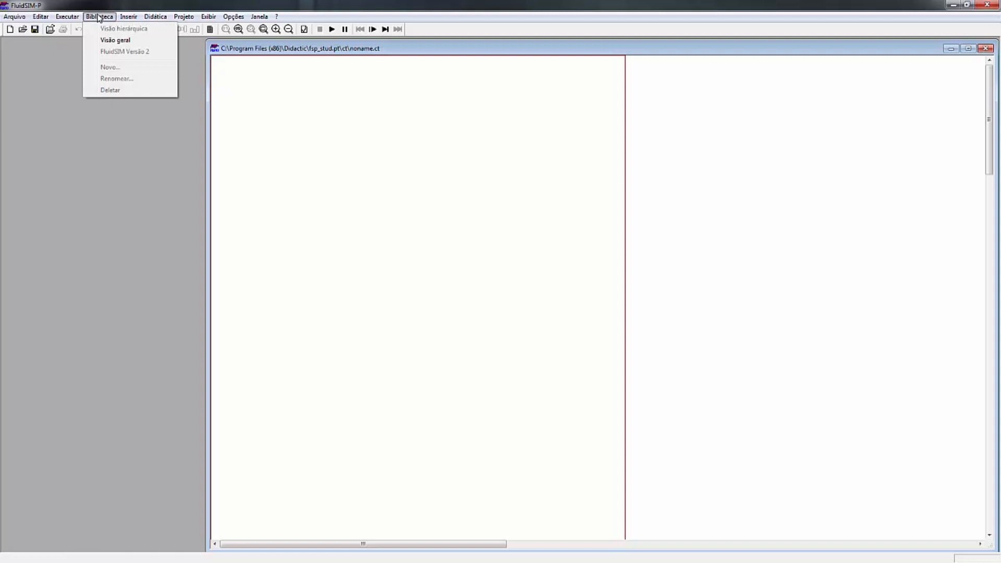
click(130, 42)
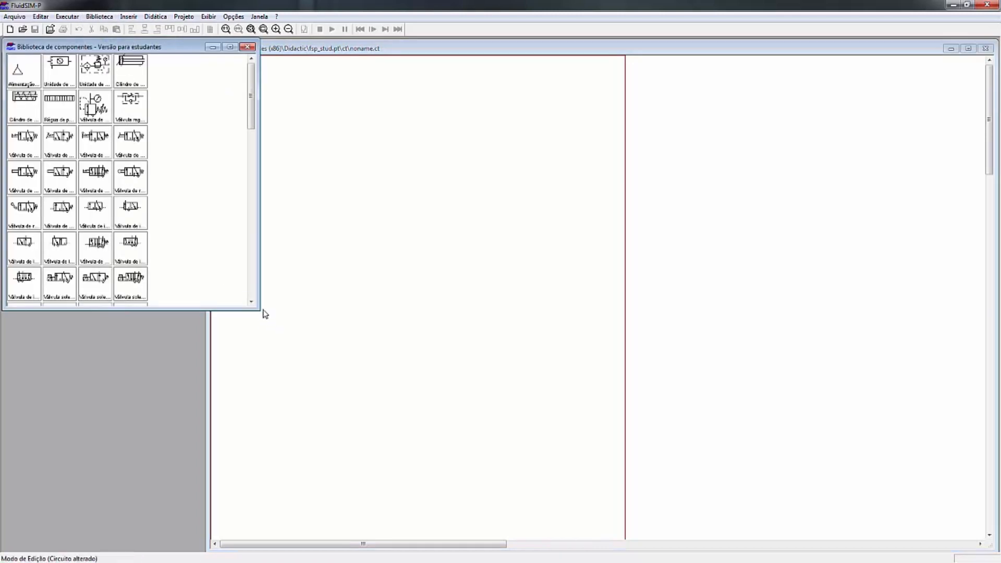
drag(257, 307, 179, 497)
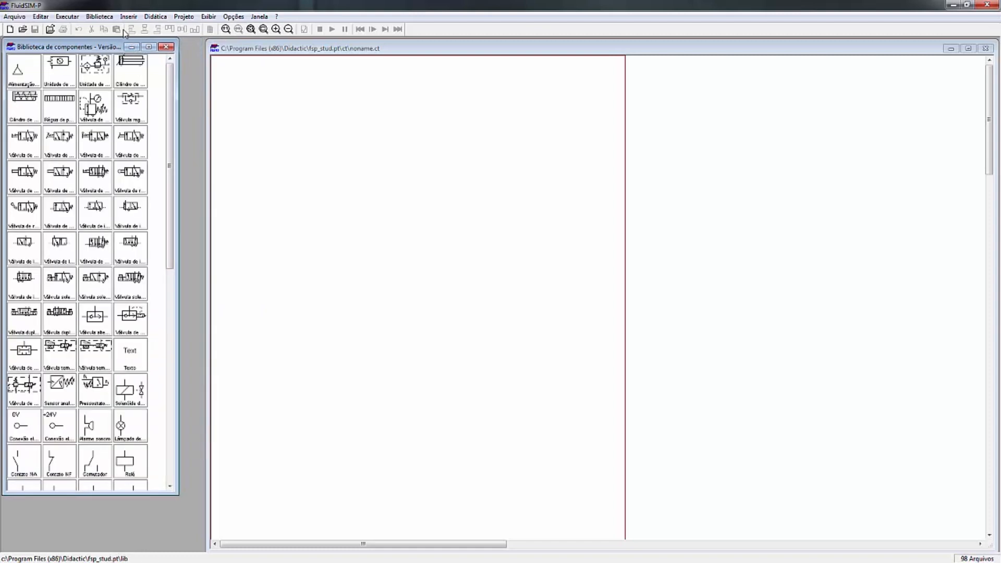
click(105, 22)
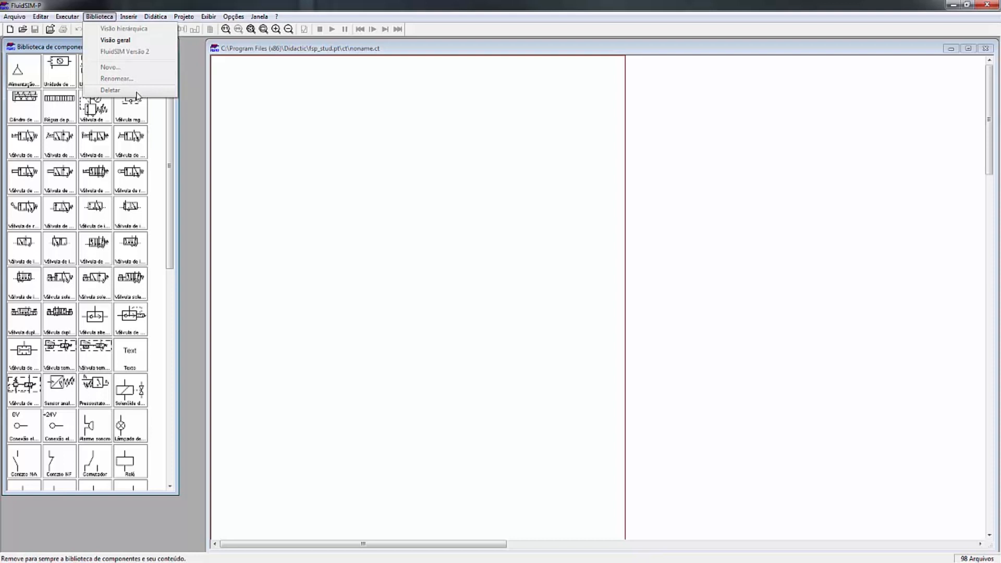
click(163, 137)
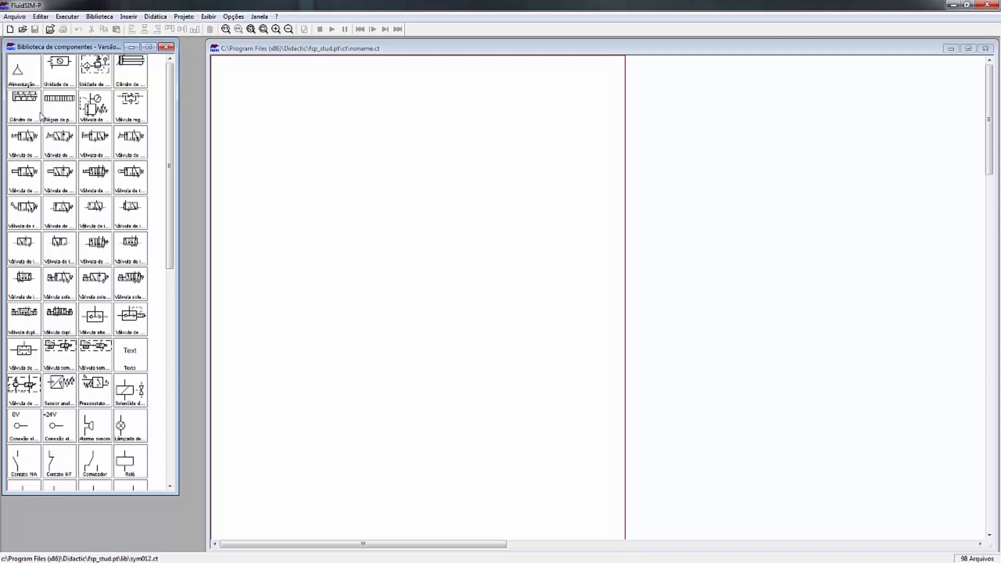
Place a compressed air supply in the drawing's upper-left area and a simplified air service unit just above and to its right
drag(19, 71, 295, 236)
click(306, 252)
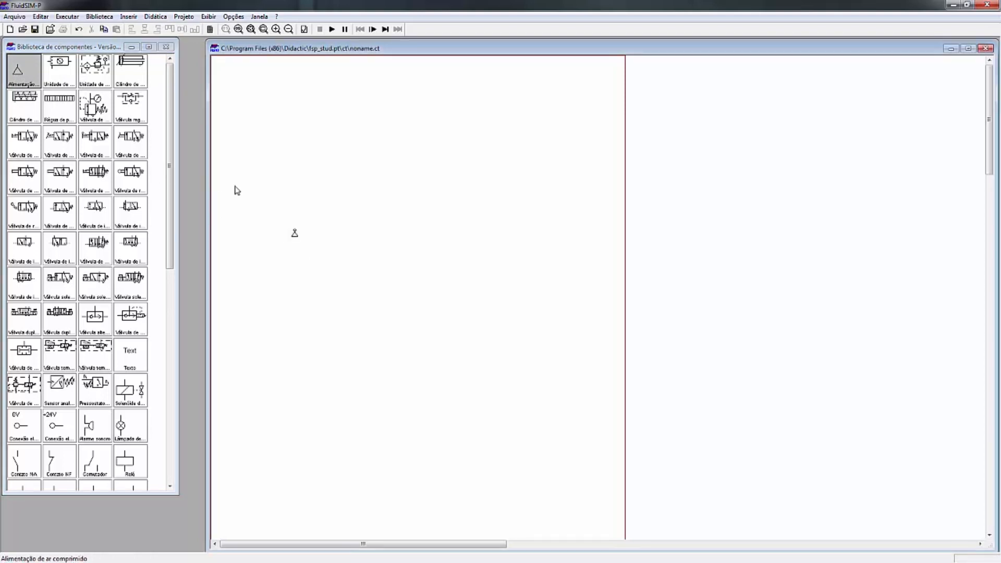
drag(59, 73, 320, 219)
click(323, 234)
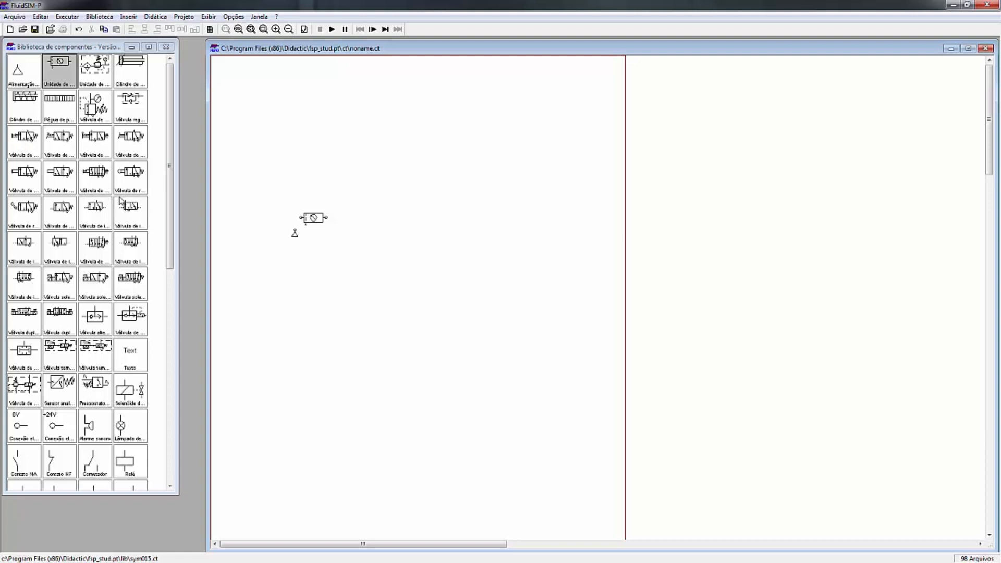
Place a manually operated 3/2-way spring-return valve above the service unit and a single-acting spring-return cylinder above the valve
drag(129, 145, 347, 189)
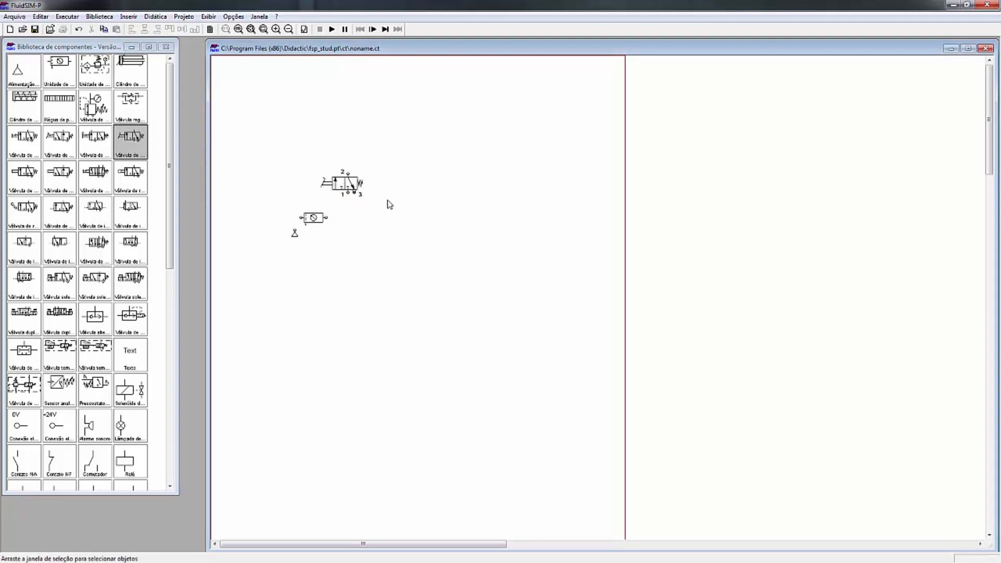
drag(32, 110, 369, 141)
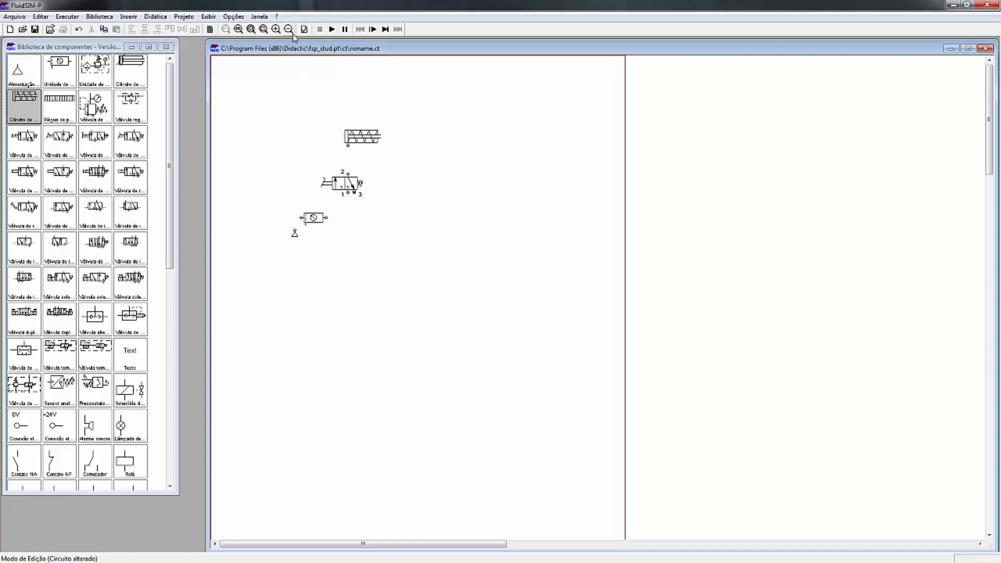
Connect the air supply to the service unit's inlet, its outlet to valve port 1, and valve port 2 to the cylinder
click(263, 29)
drag(268, 111, 407, 251)
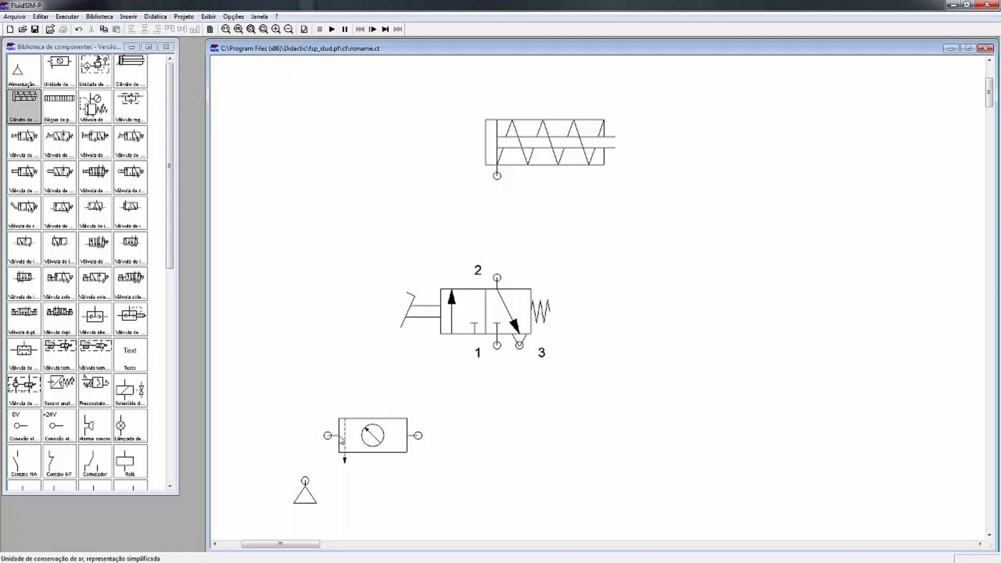
mouse_move(305, 480)
mouse_down()
mouse_move(311, 442)
mouse_move(306, 476)
mouse_up()
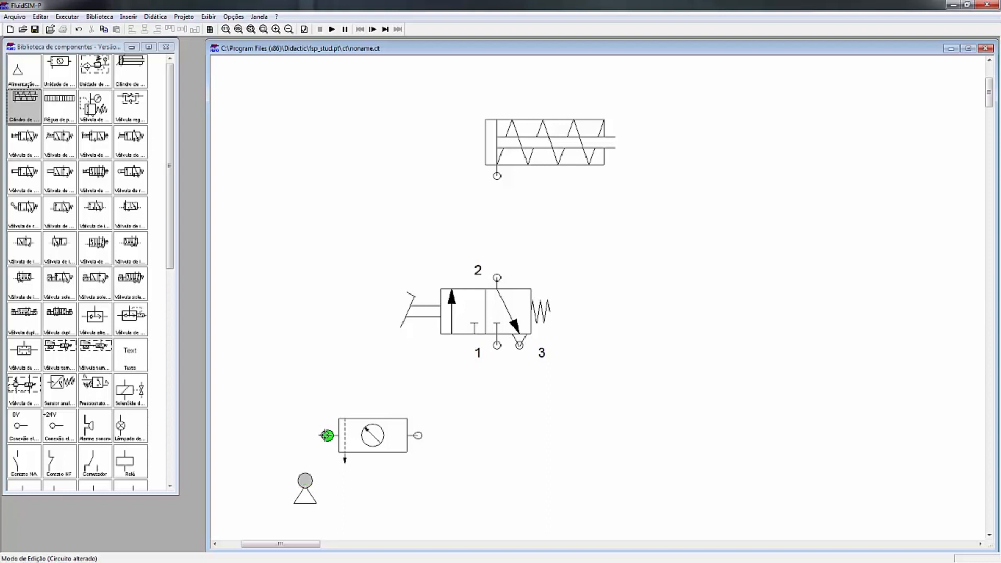
drag(305, 476, 327, 435)
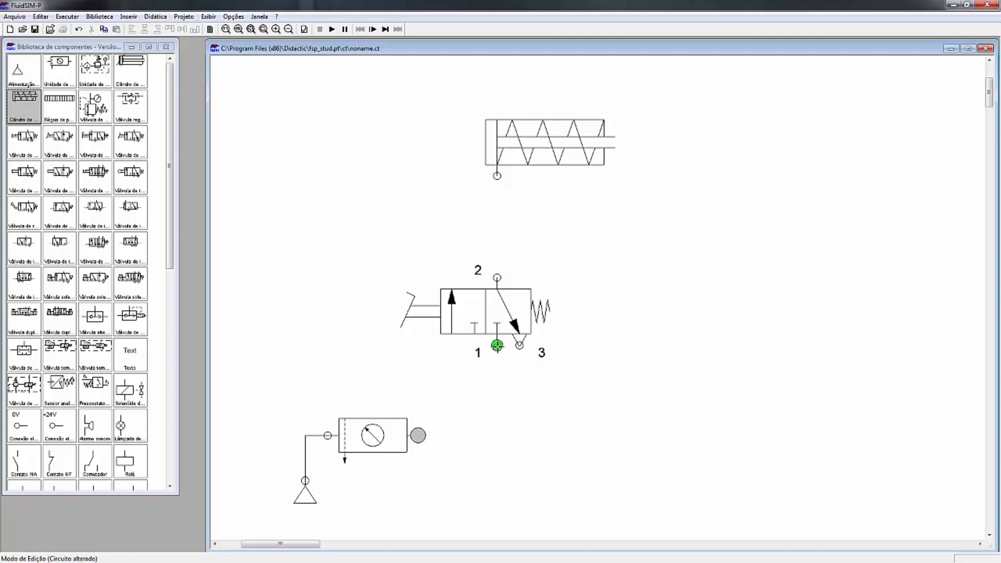
drag(497, 346, 417, 435)
drag(496, 277, 497, 176)
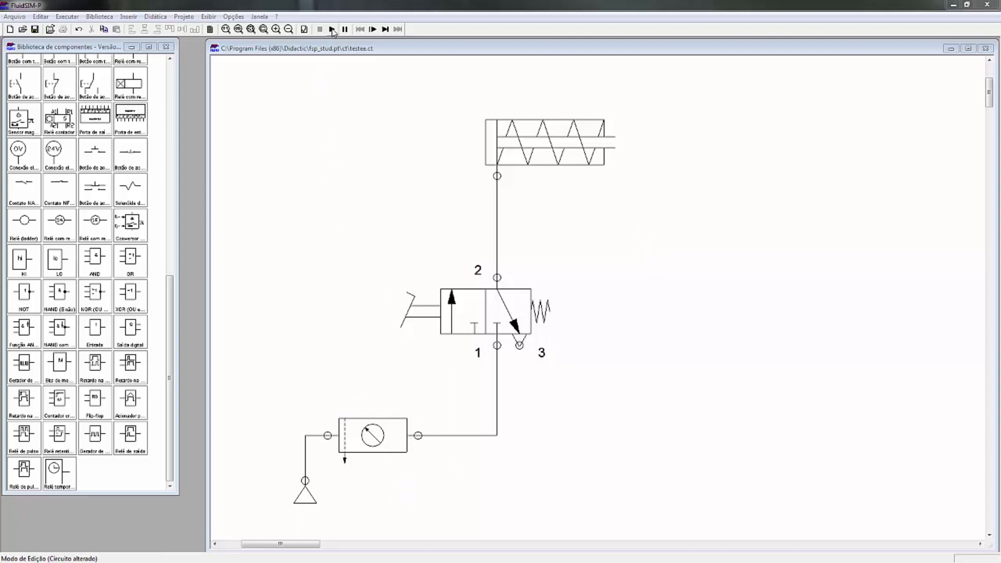
Check the completed circuit for superficial errors
click(303, 31)
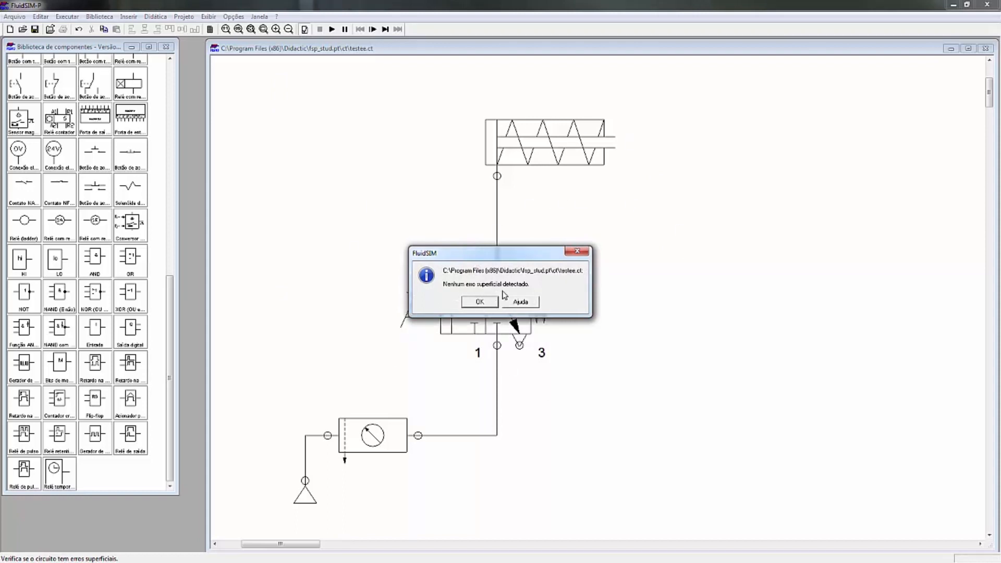
click(479, 302)
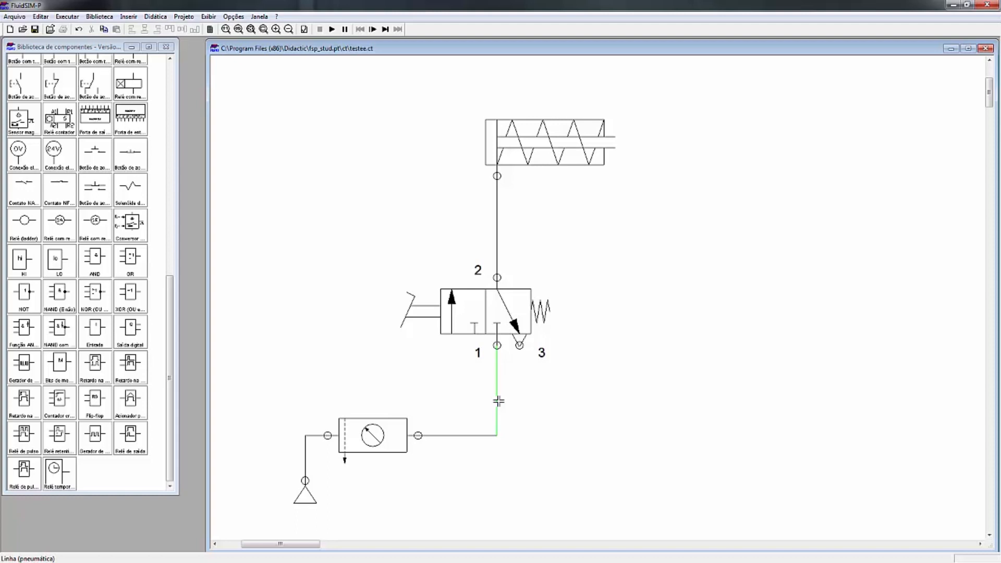
Run the circuit check with the line between the service unit and valve port 1 deleted, and redraw that line
key(Delete)
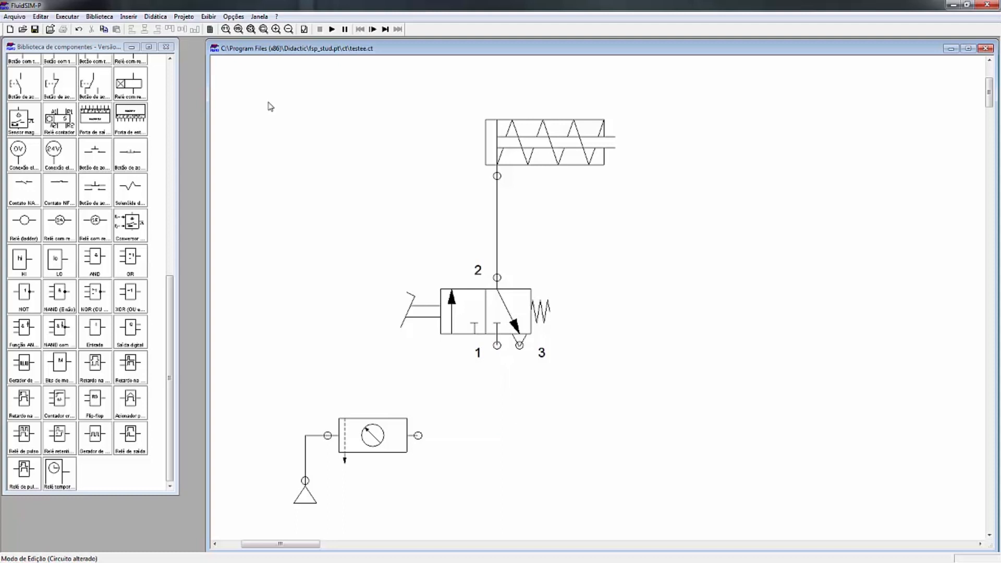
click(304, 30)
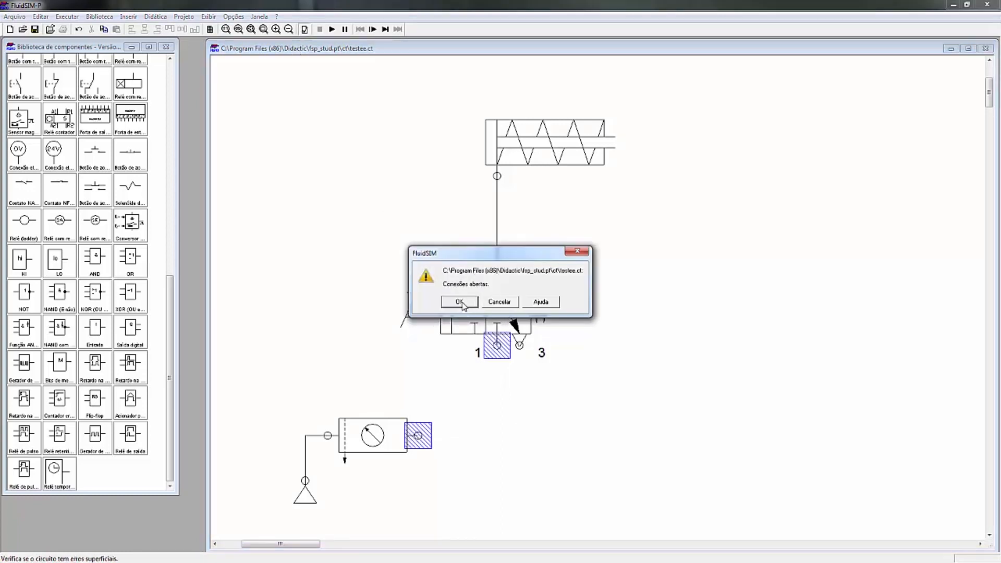
click(459, 301)
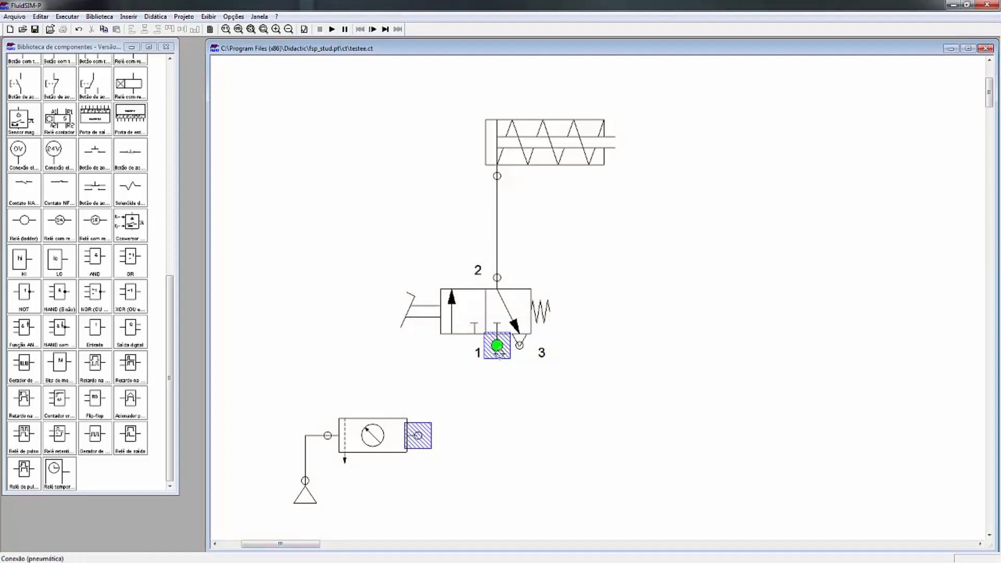
mouse_move(417, 435)
mouse_down()
mouse_move(485, 373)
mouse_move(496, 347)
mouse_up()
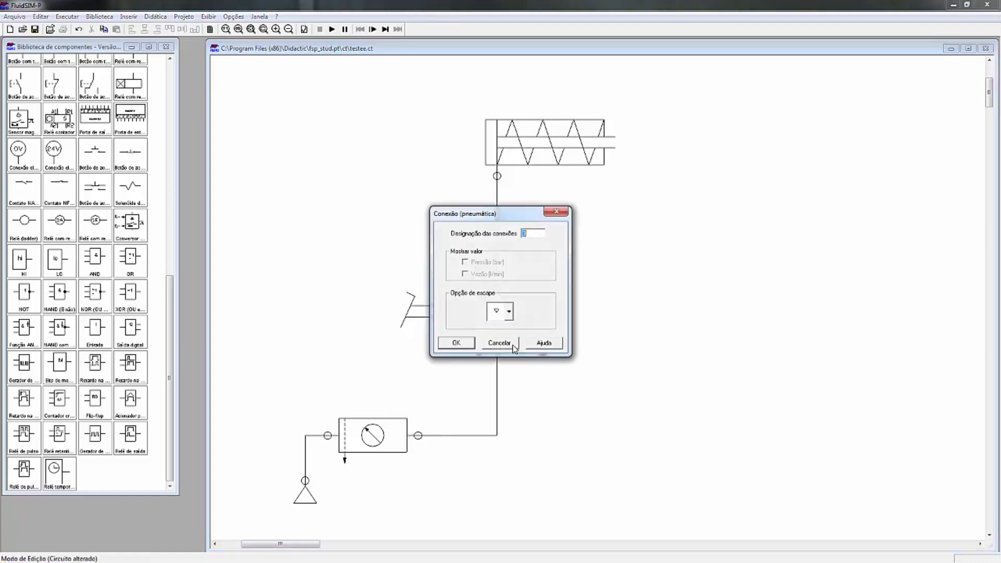
Set the exhaust option of valve port 3 to the silencer symbol
click(508, 312)
click(498, 321)
drag(521, 217, 682, 244)
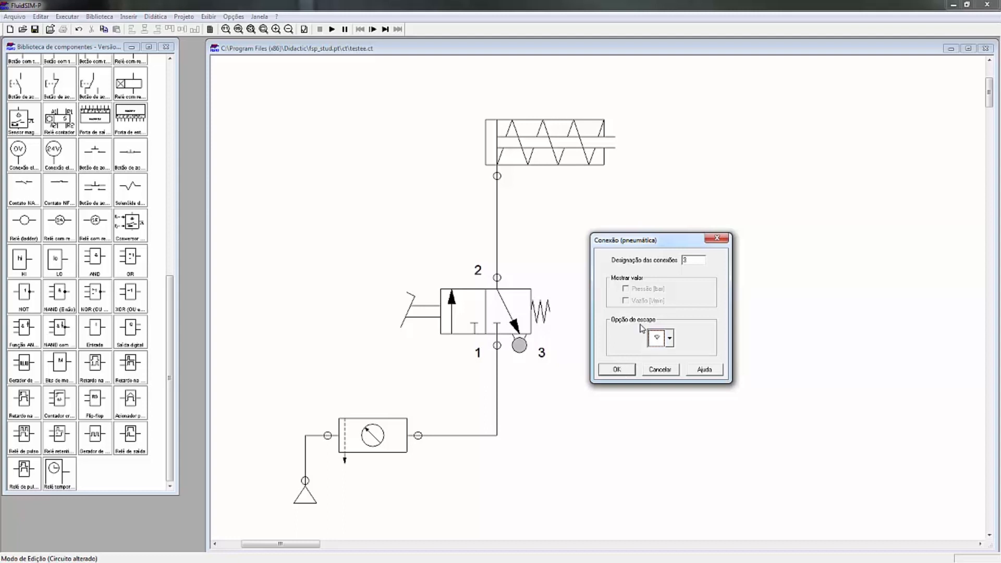
click(670, 341)
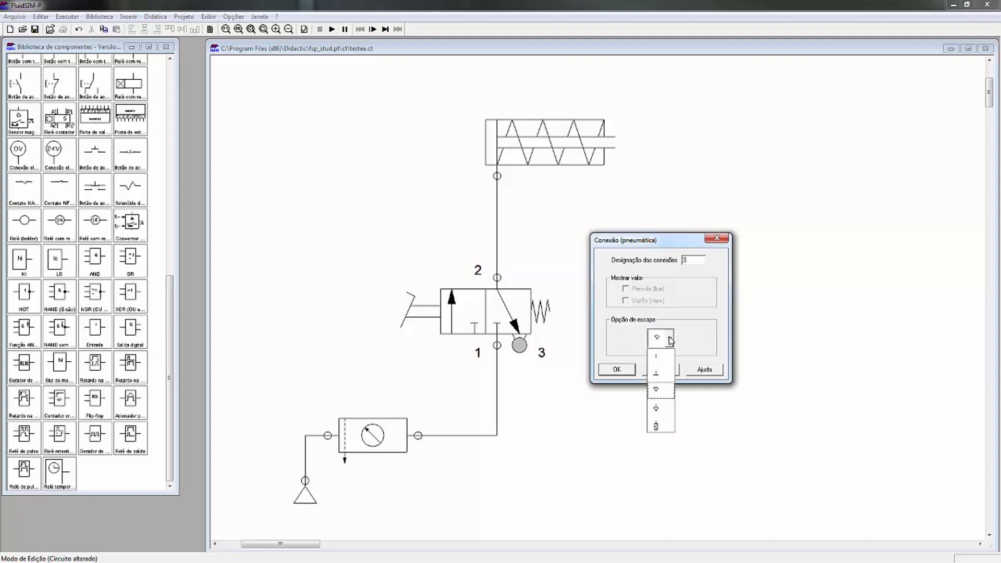
click(661, 427)
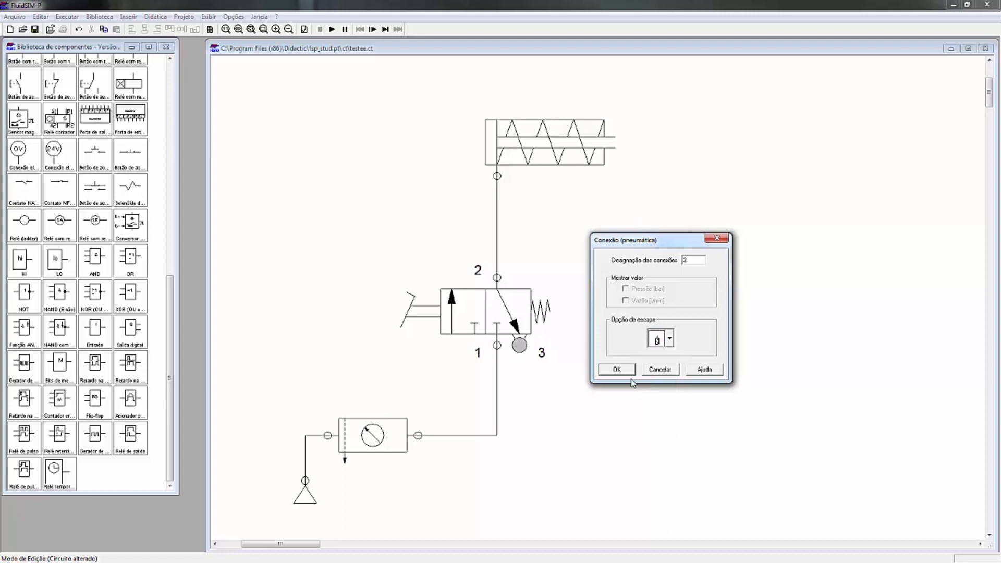
click(616, 369)
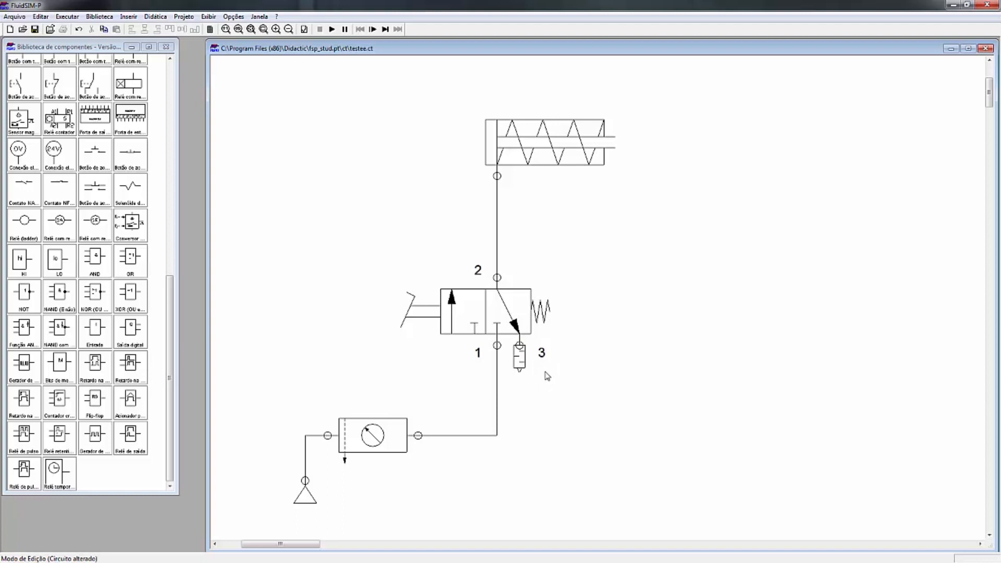
Set the exhaust option of valve port 3 to the plain open connection and check the circuit for superficial errors
double_click(519, 347)
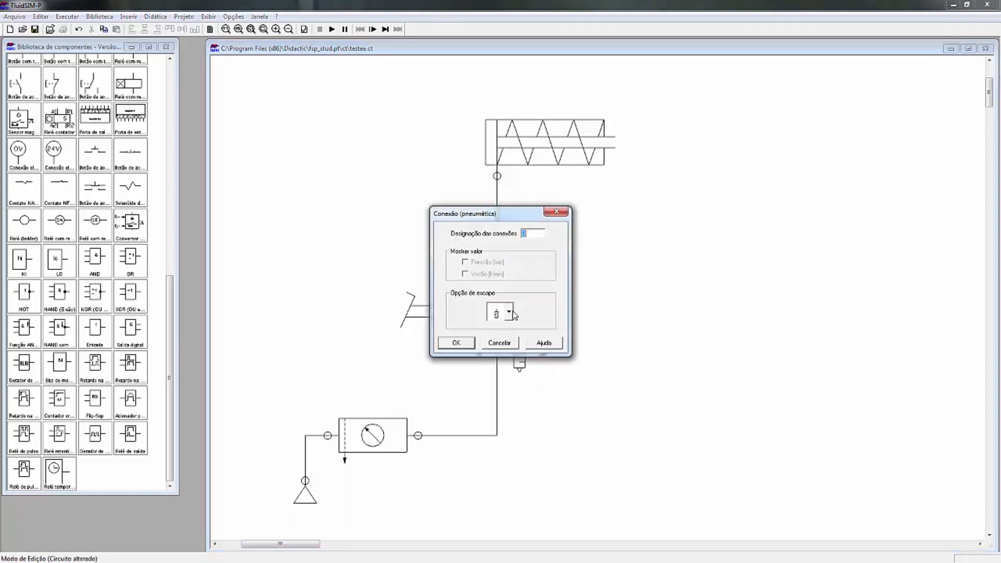
click(512, 311)
click(502, 336)
click(456, 343)
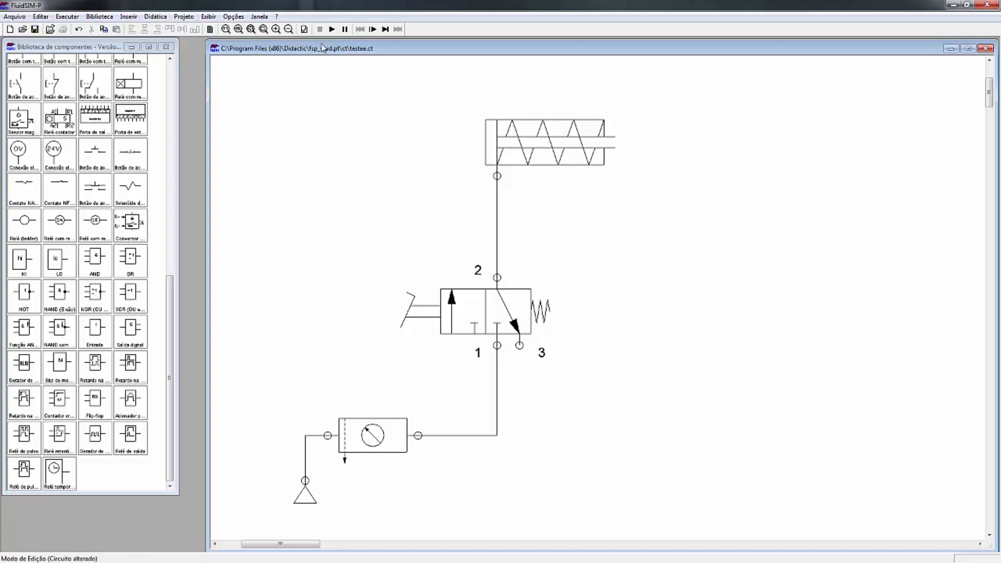
click(303, 30)
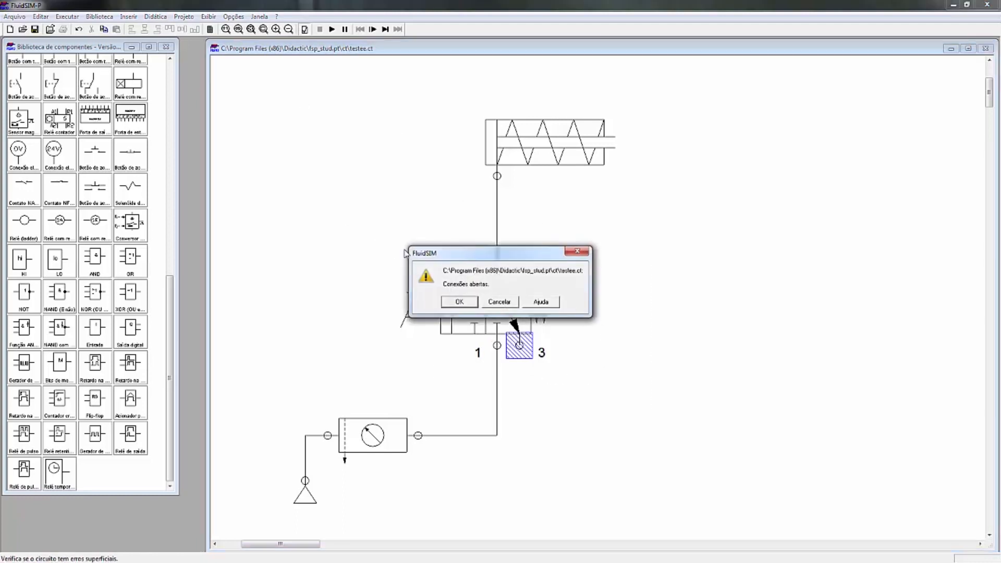
click(459, 302)
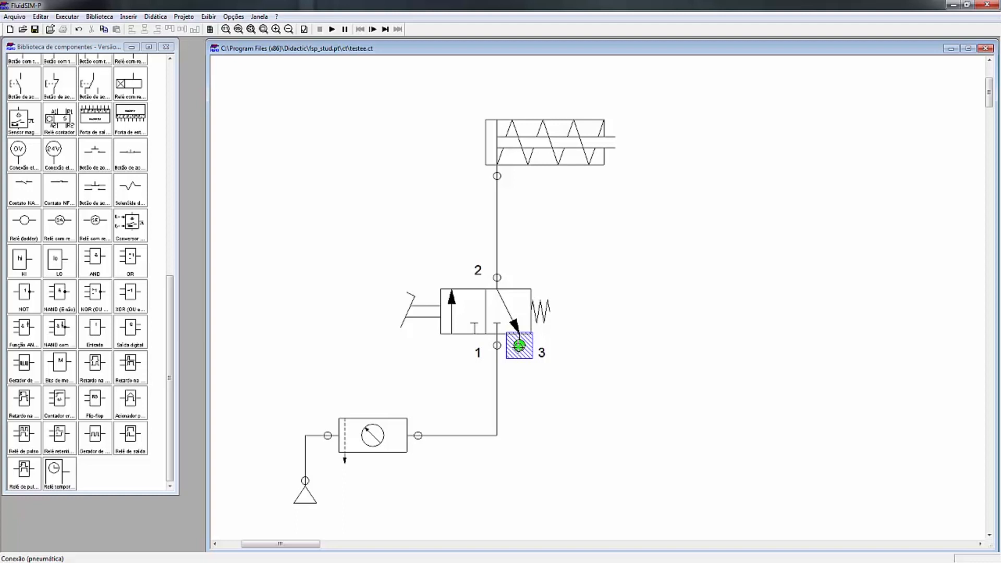
Switch valve port 3 back to the silencer exhaust and rerun the circuit check
double_click(518, 345)
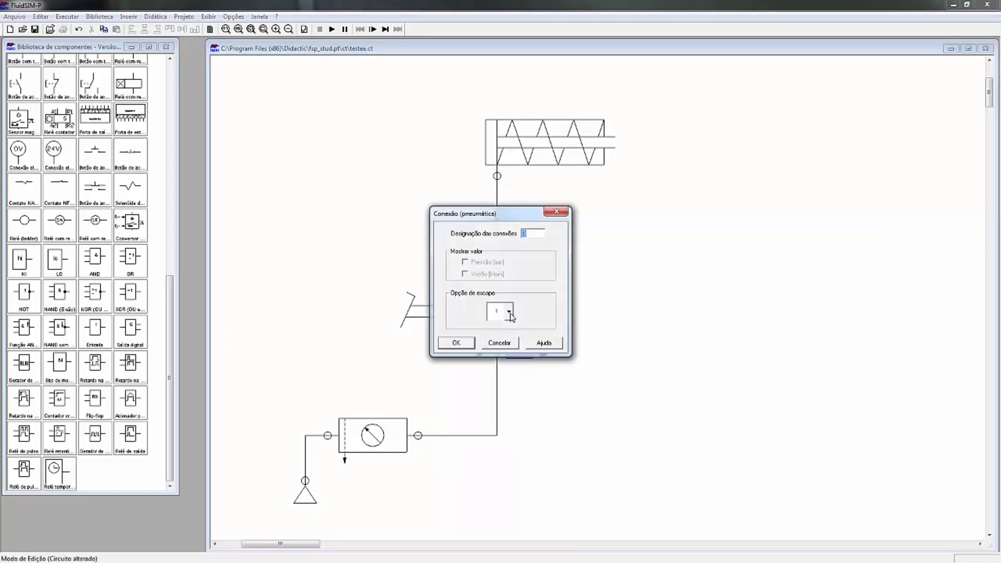
click(509, 312)
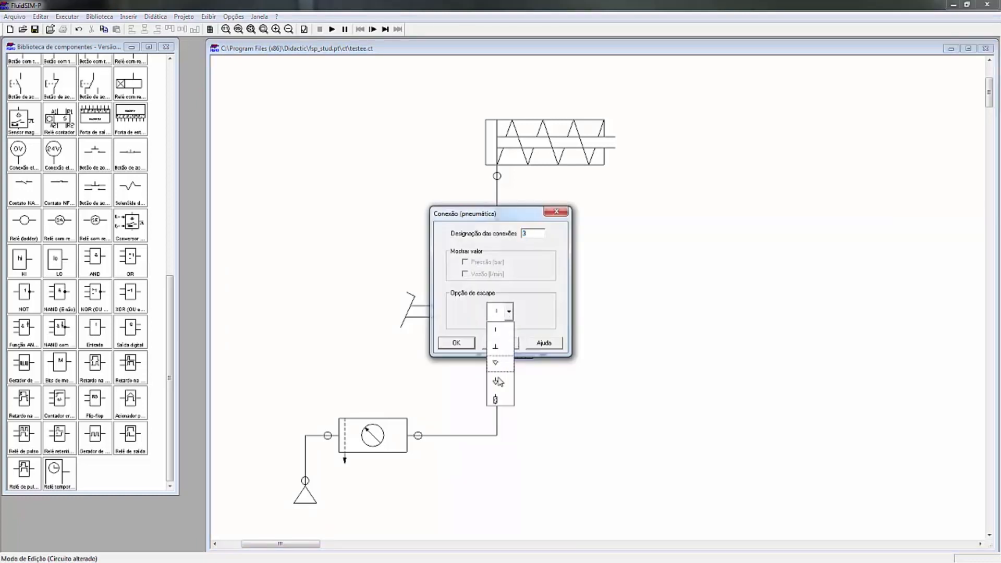
click(495, 398)
click(461, 347)
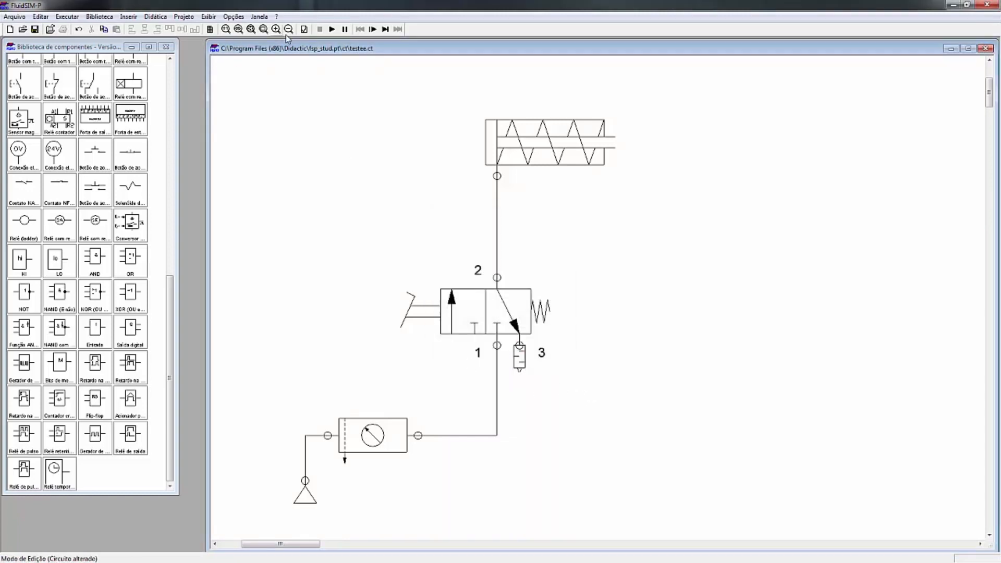
click(304, 29)
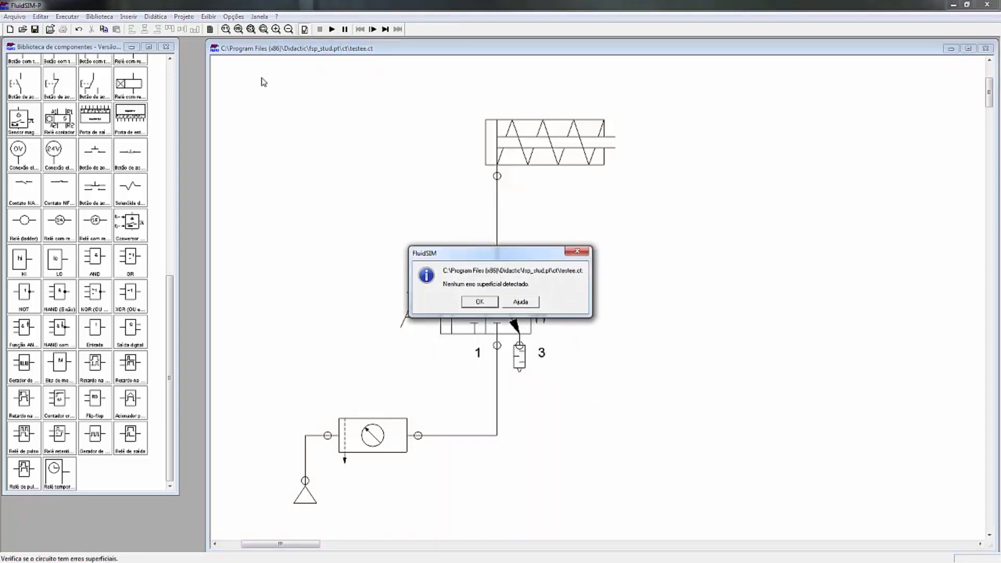
click(479, 302)
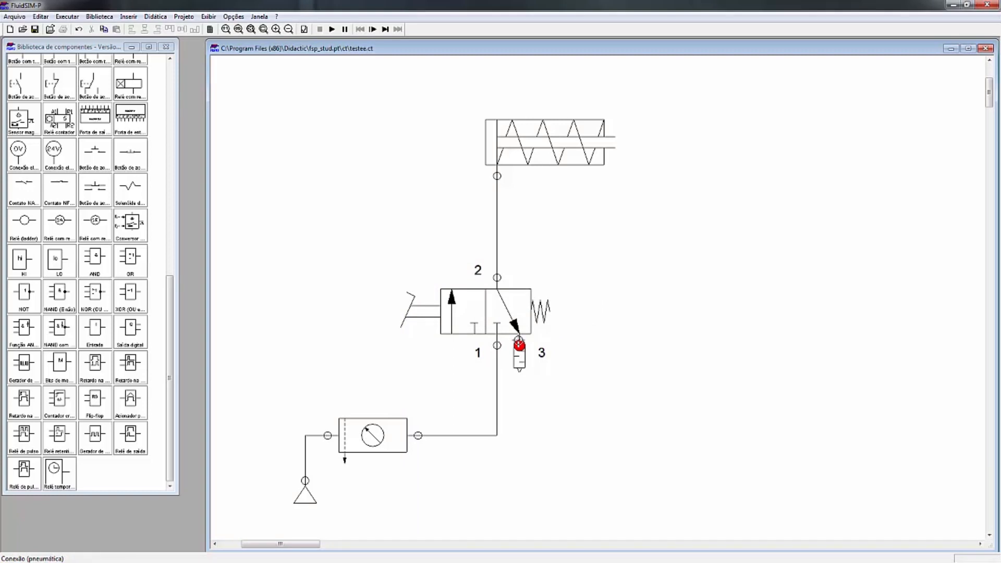
Remove the silencer from valve port 3 by choosing the plain open connection, and check the circuit for superficial errors
double_click(519, 344)
click(509, 312)
click(501, 333)
click(456, 342)
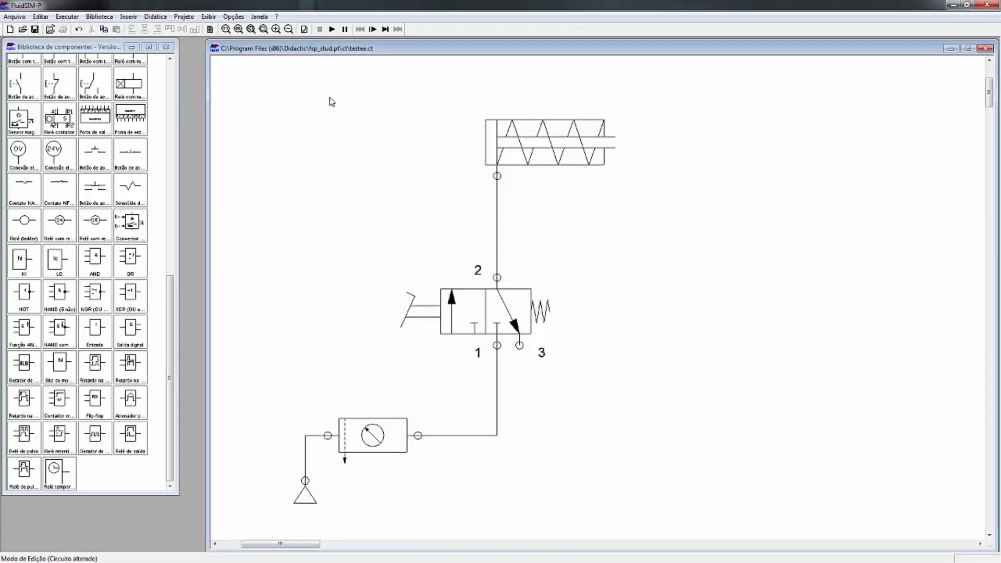
click(304, 29)
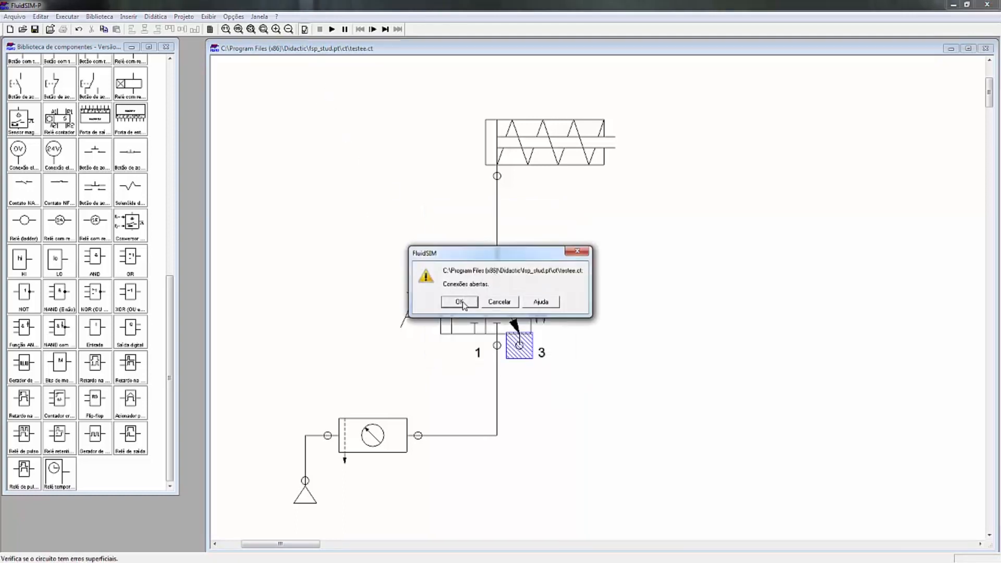
click(459, 301)
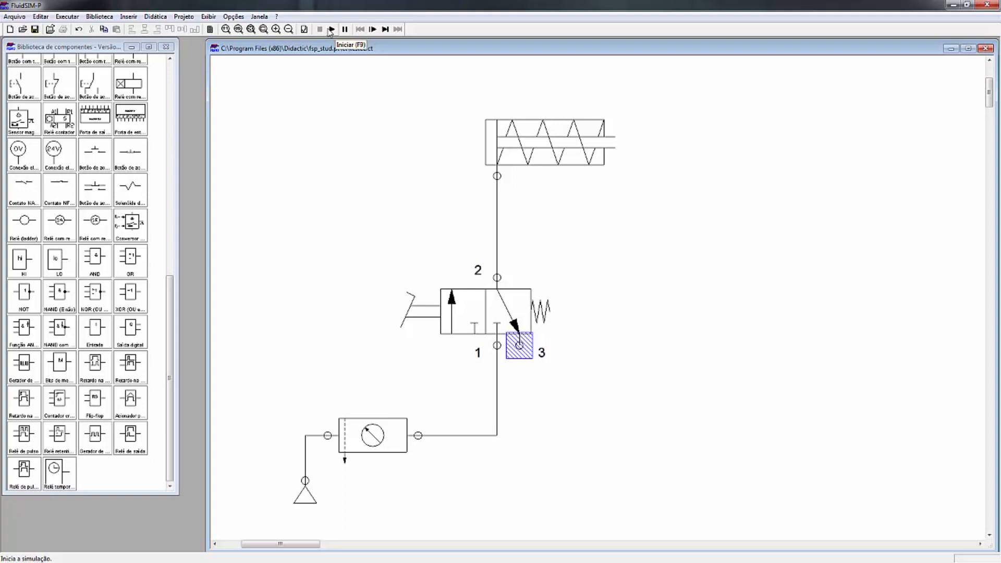
Start the circuit simulation with valve port 3 left open, accepting the warnings
click(331, 30)
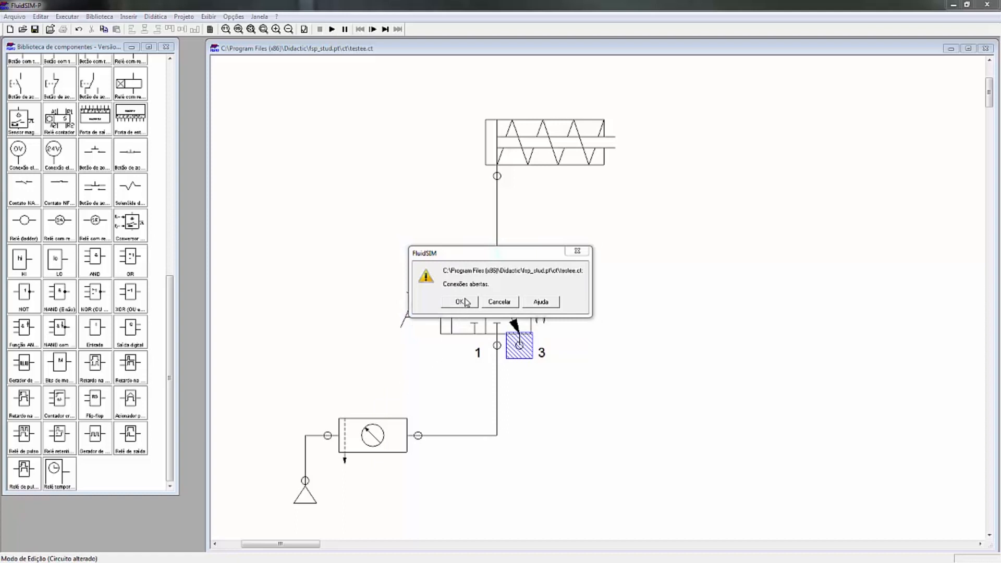
click(468, 307)
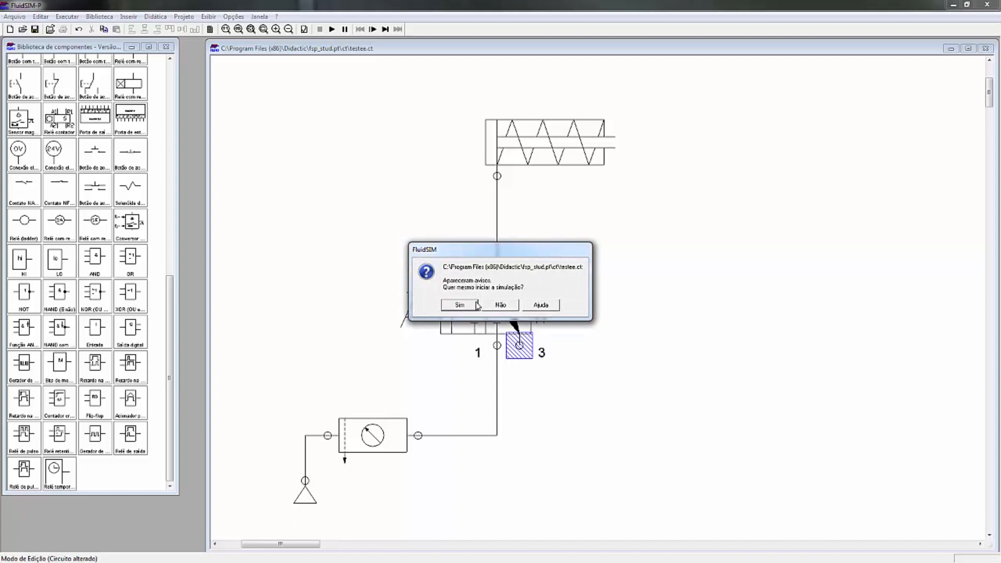
click(476, 305)
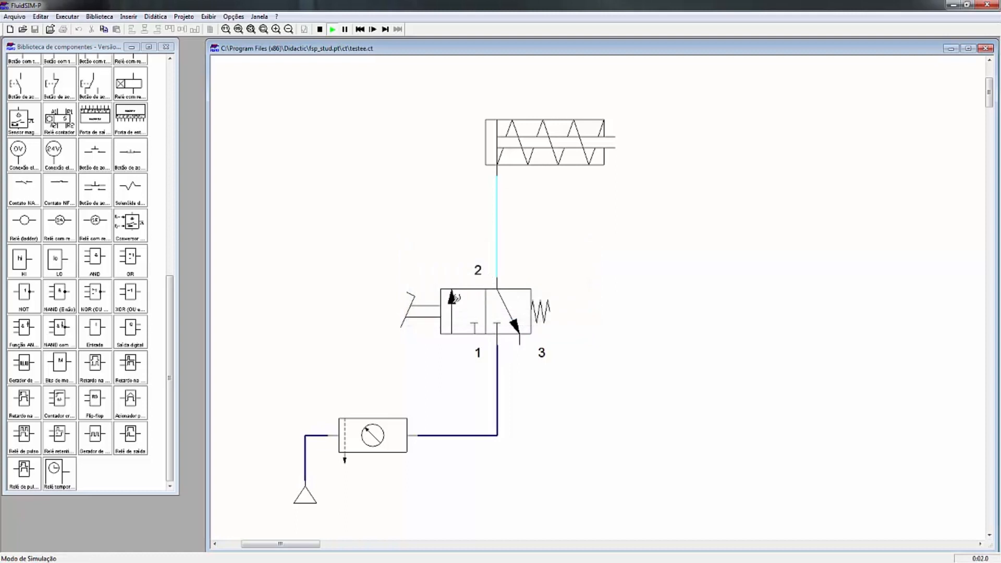
Actuate the valve to extend the cylinder, release it to retract the cylinder, and stop the simulation
click(416, 303)
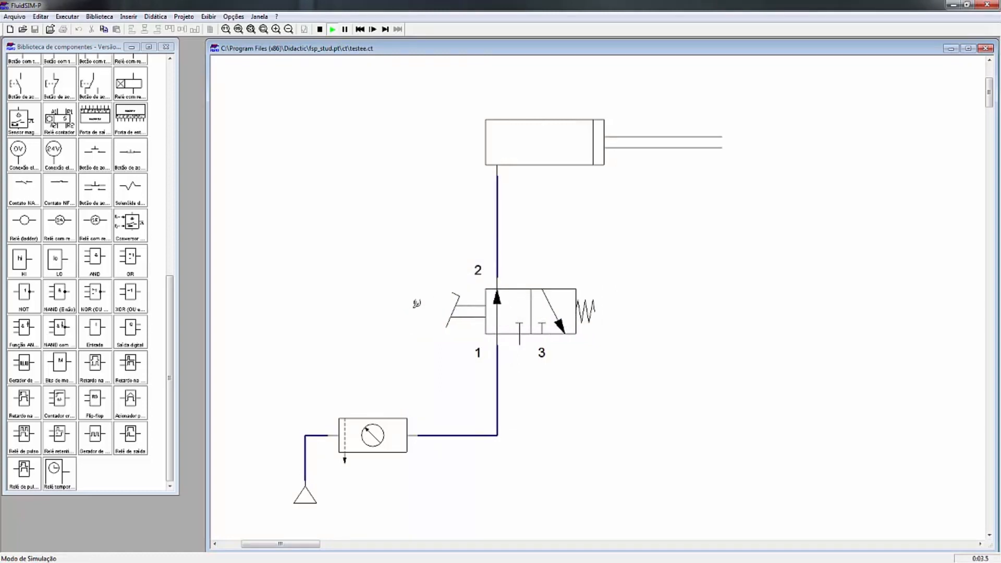
click(437, 319)
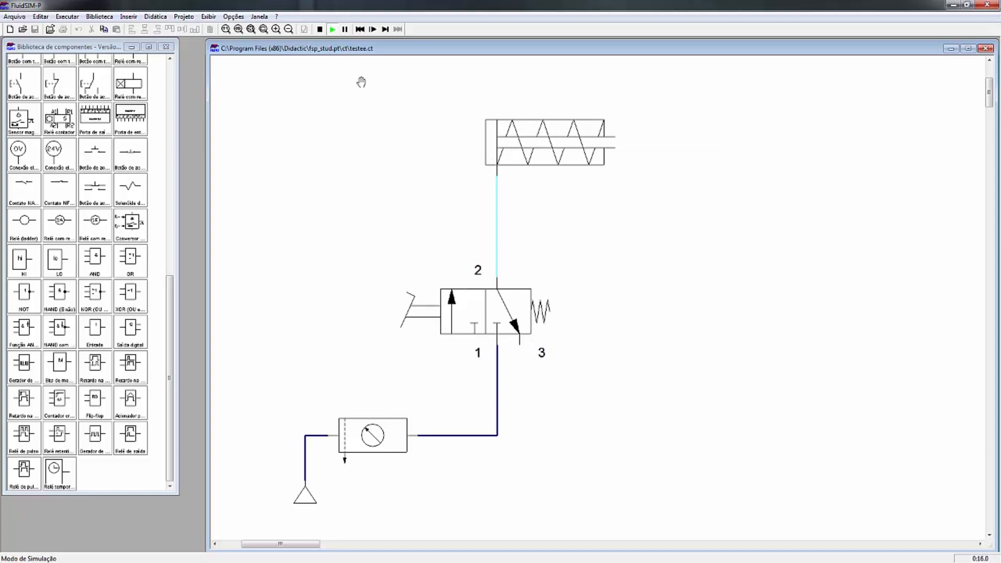
click(320, 29)
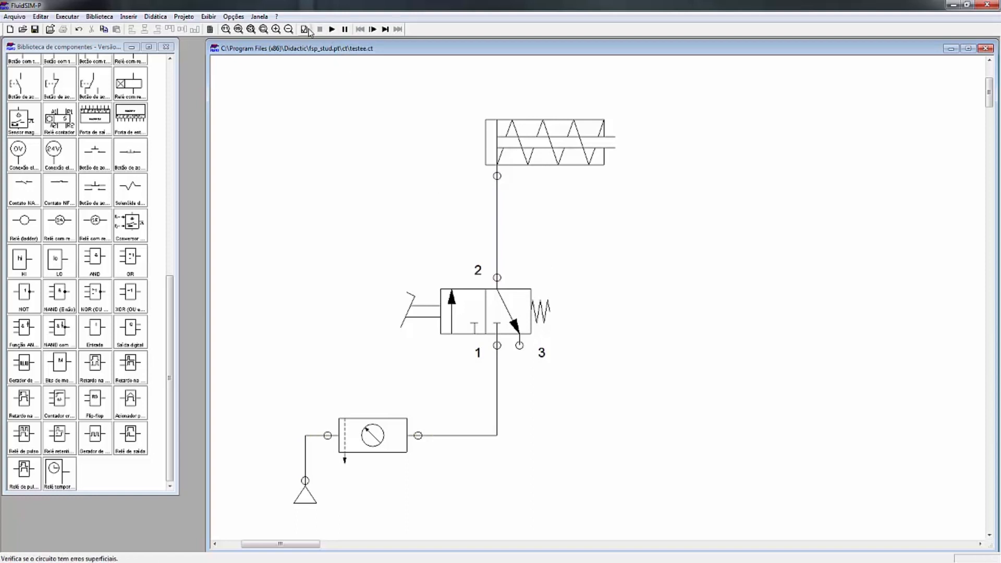
Check the circuit for superficial errors, accept the open-connection warning, and fit the silencer exhaust to valve port 3
click(304, 29)
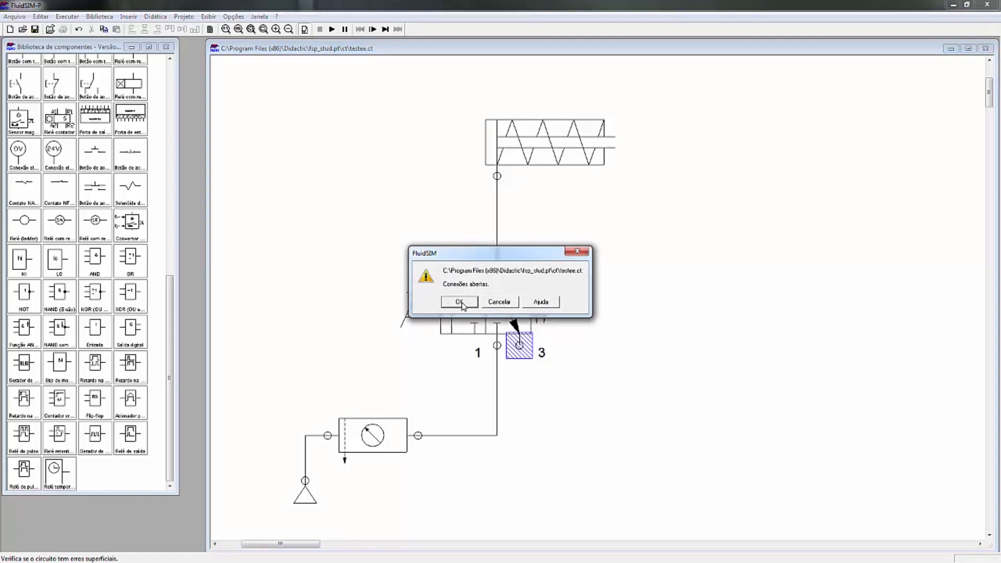
click(459, 301)
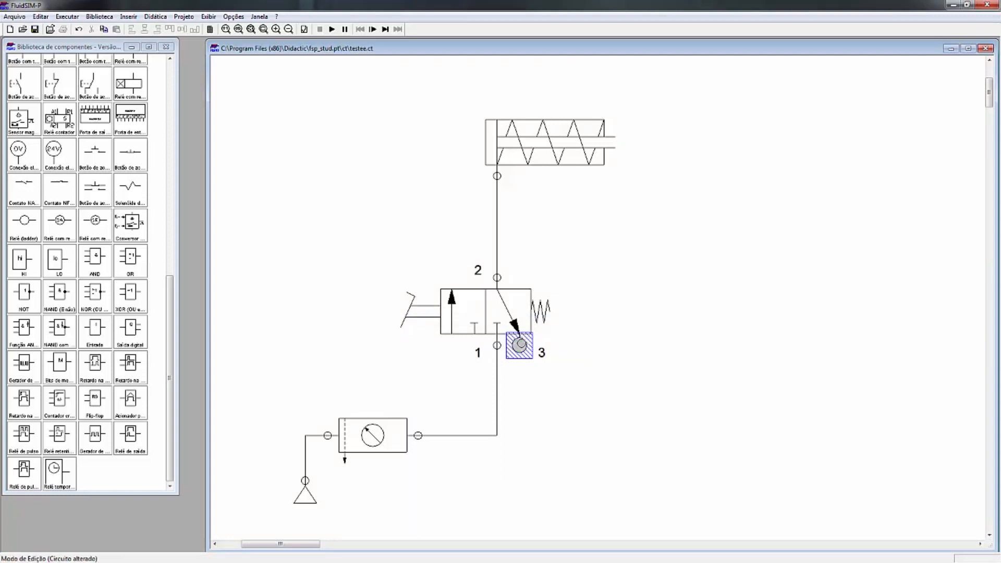
double_click(519, 345)
click(509, 311)
click(508, 399)
key(Return)
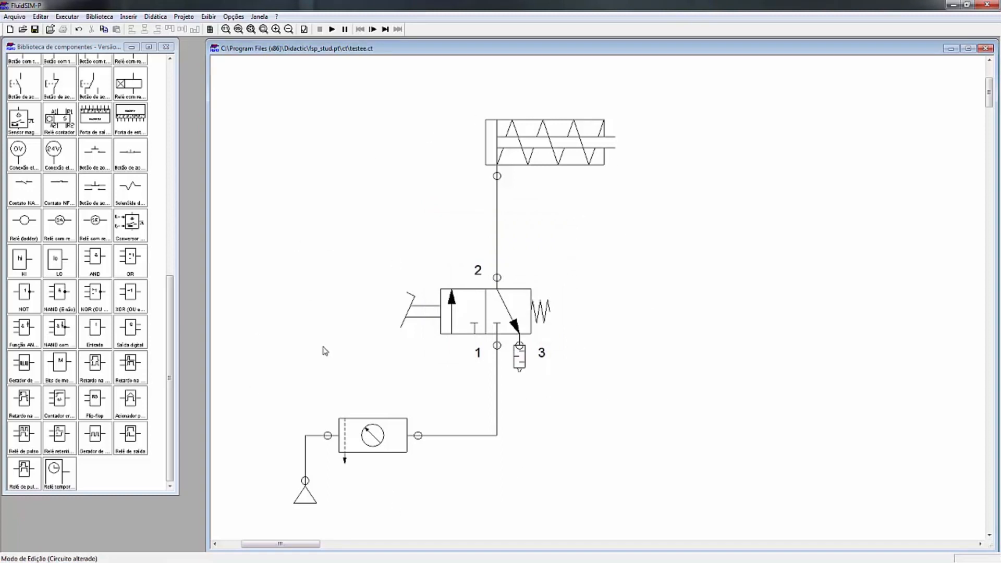
Enlarge the component library icons and resize the library and circuit windows to fit side by side
drag(170, 323, 174, 93)
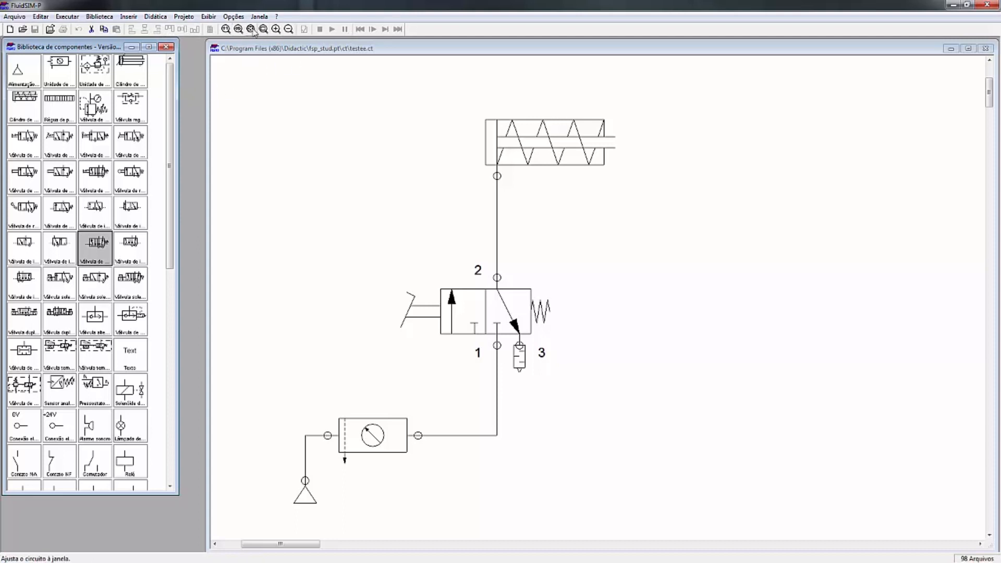
drag(207, 84, 344, 84)
drag(179, 65, 273, 63)
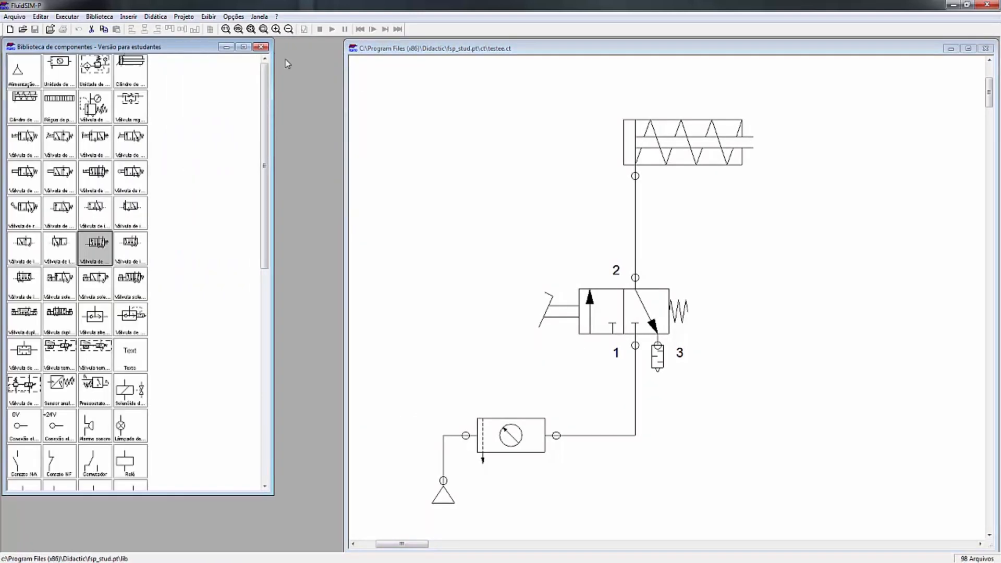
click(290, 30)
click(293, 31)
click(278, 30)
drag(274, 142, 230, 141)
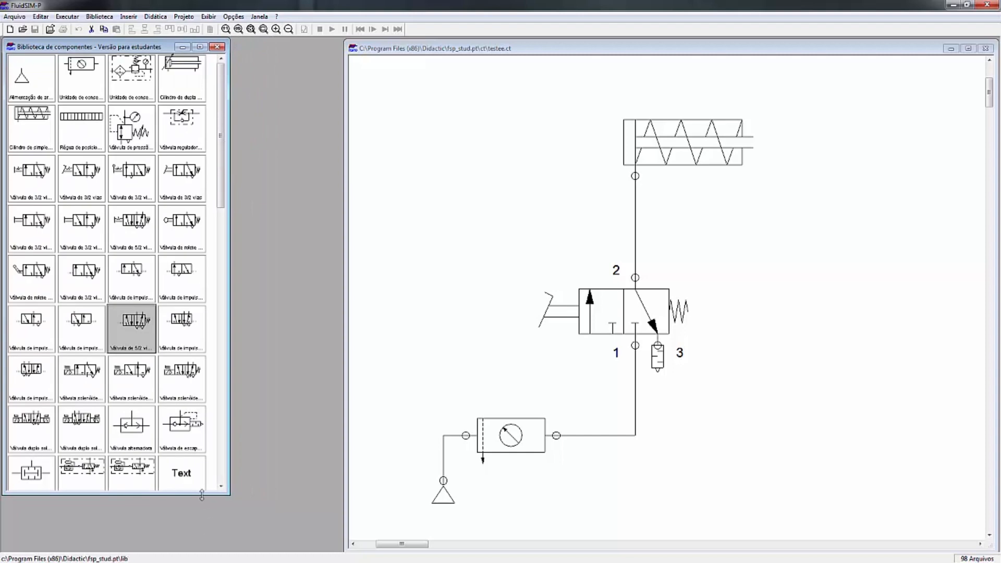
drag(202, 495, 203, 543)
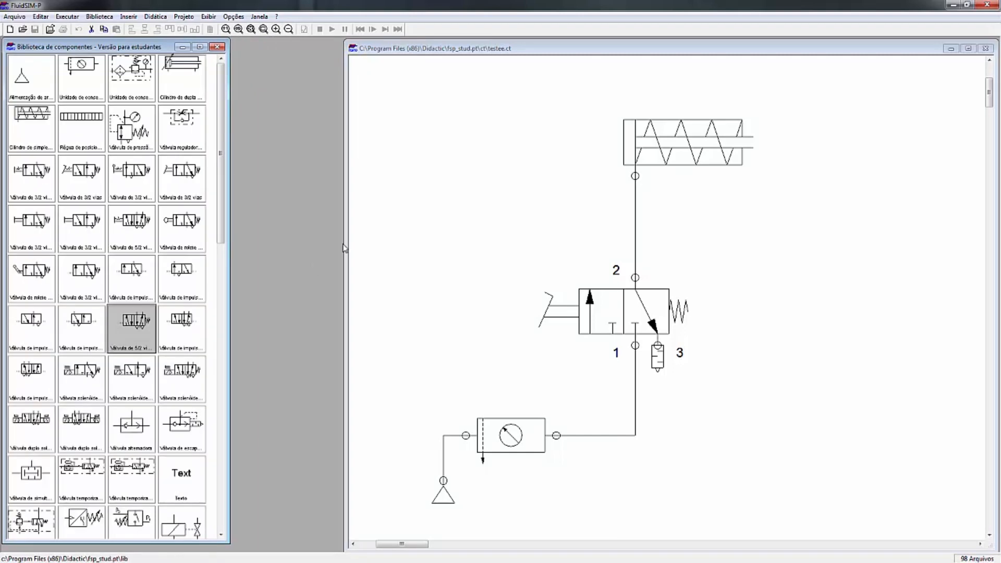
drag(346, 240, 246, 239)
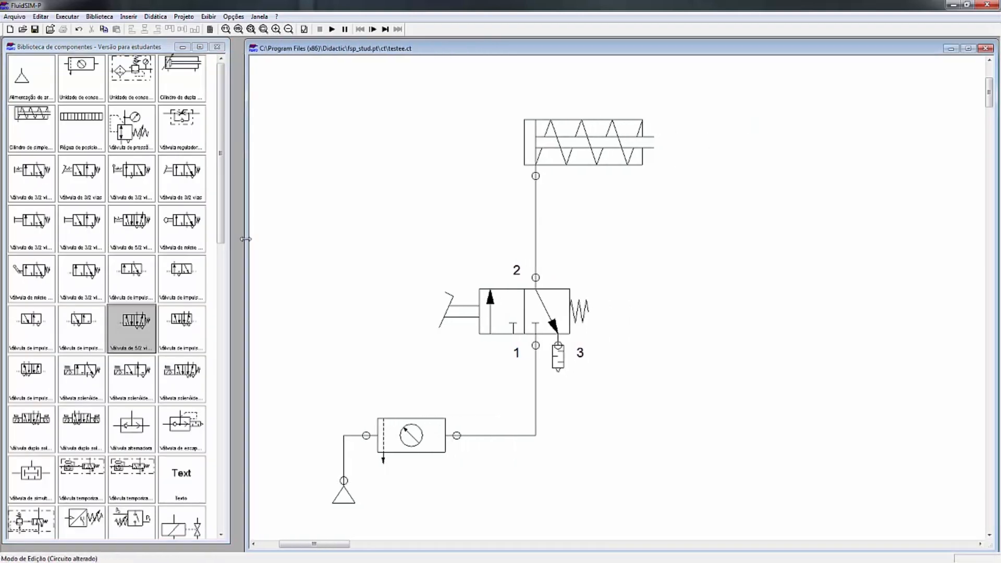
View the circuit at standard size, restore the previous view, zoom out several levels, and fit the circuit to the window
click(225, 29)
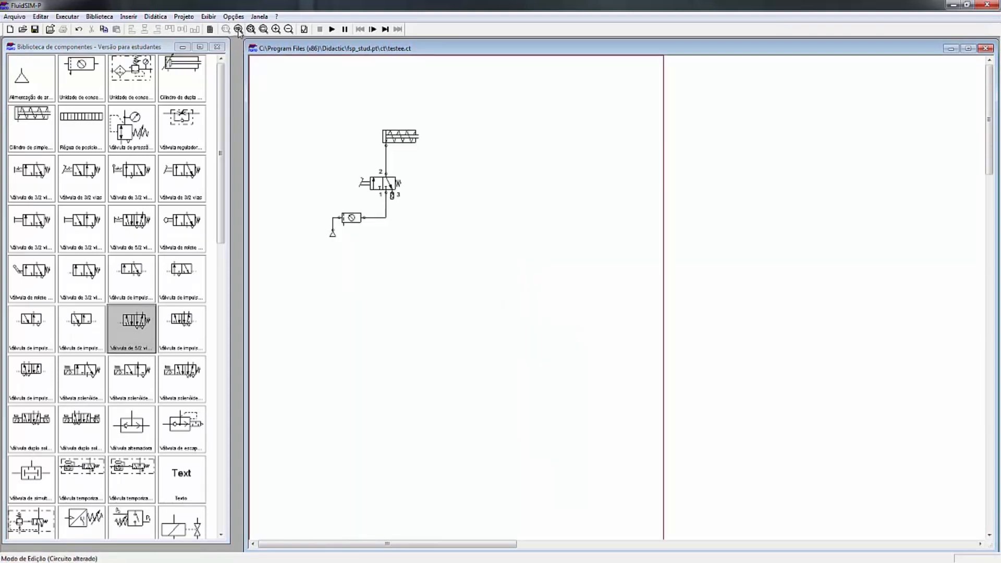
click(238, 30)
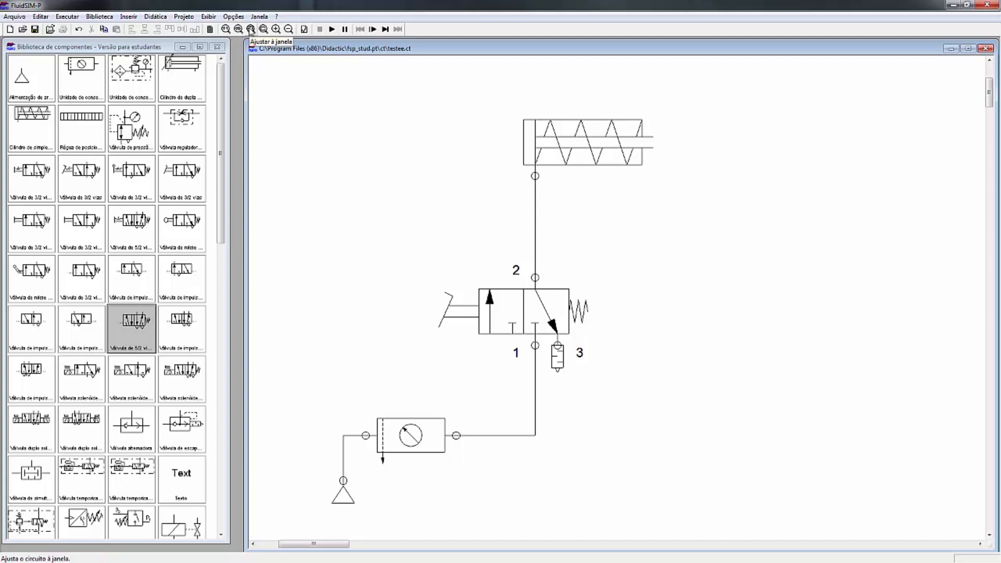
click(225, 30)
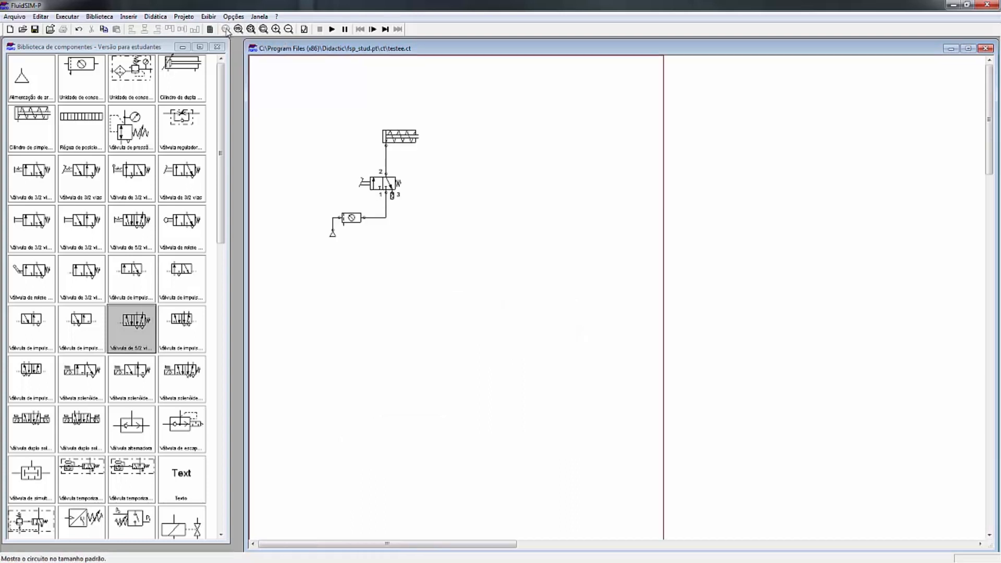
click(289, 31)
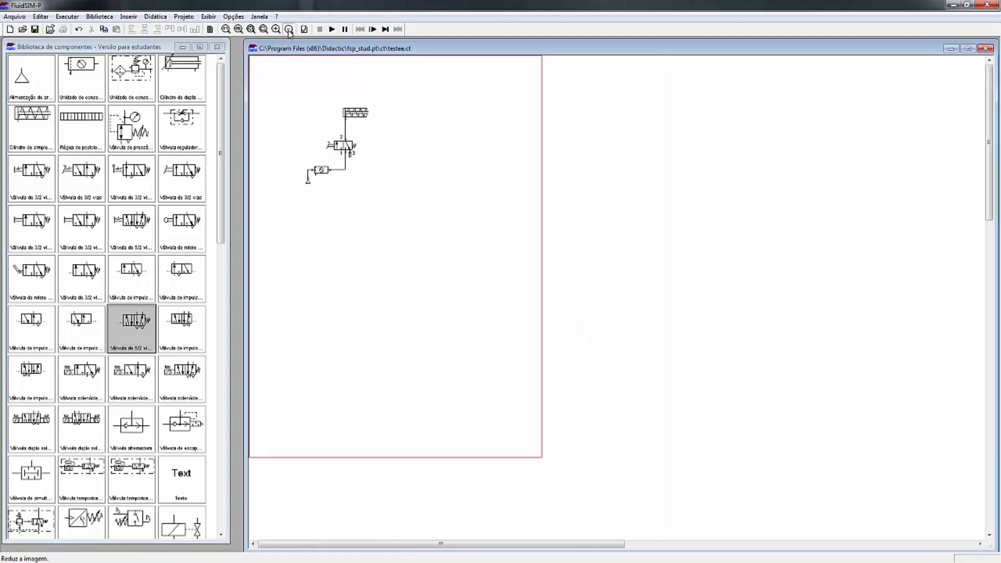
click(289, 32)
click(289, 31)
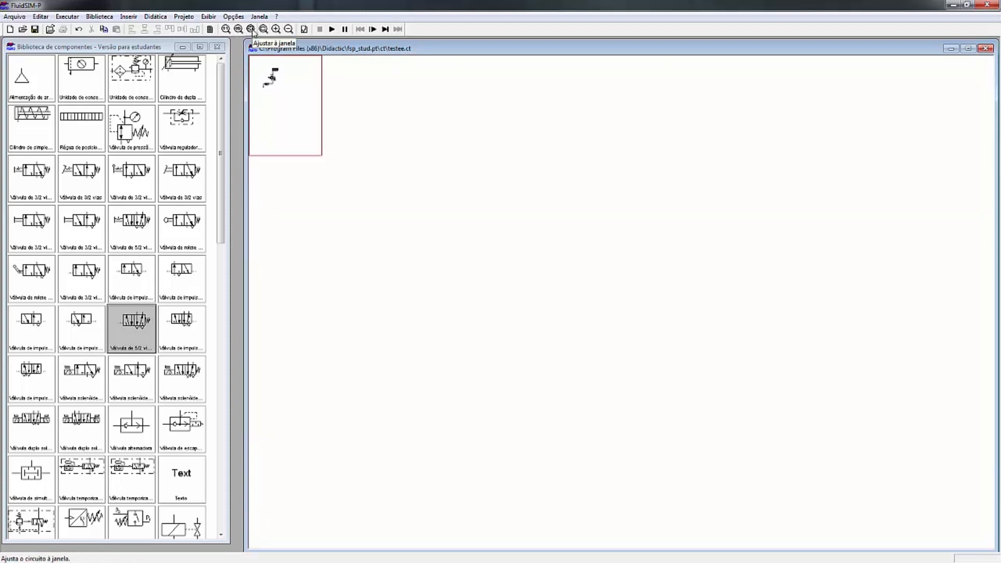
click(251, 30)
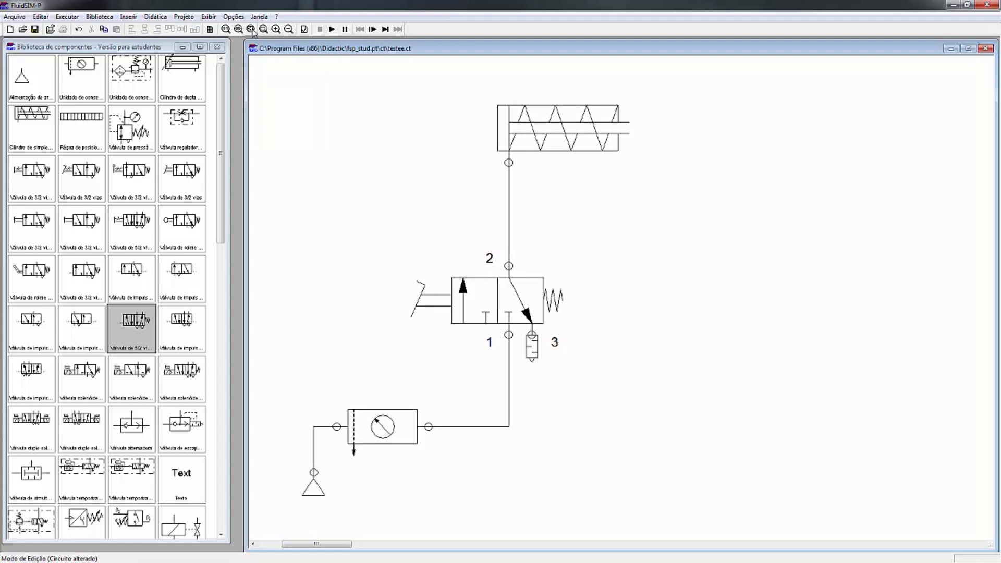
Zoom in on the area around the 3/2-way valve and return to the view of the whole circuit
click(266, 29)
drag(381, 238, 648, 394)
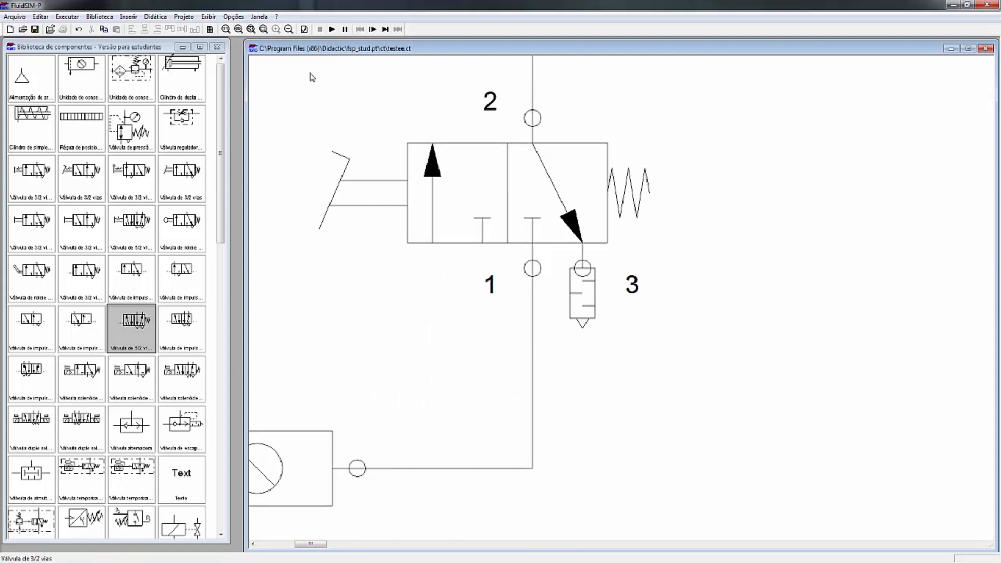
click(239, 30)
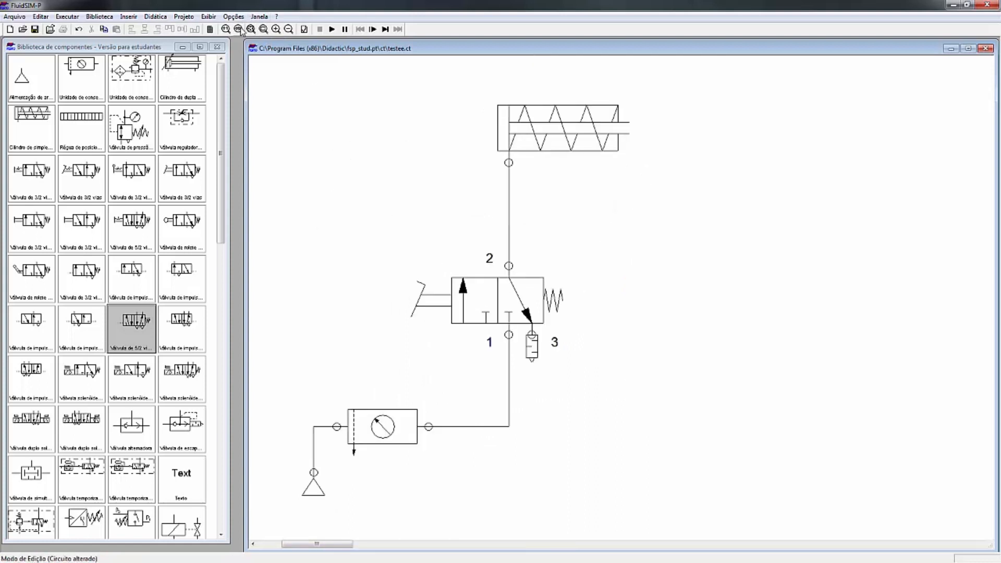
click(289, 30)
click(276, 29)
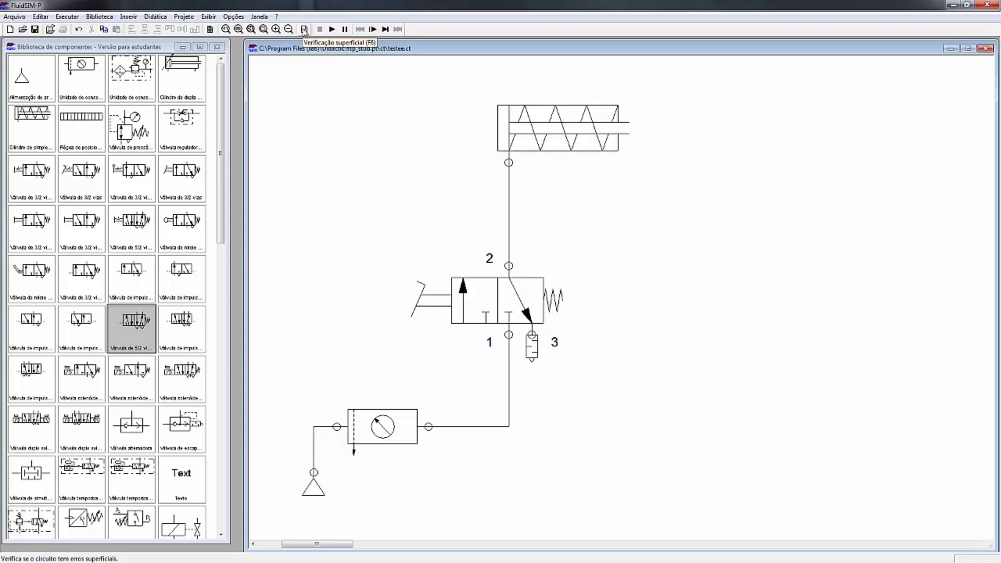
Toggle the circuit's background grid on and off
click(210, 30)
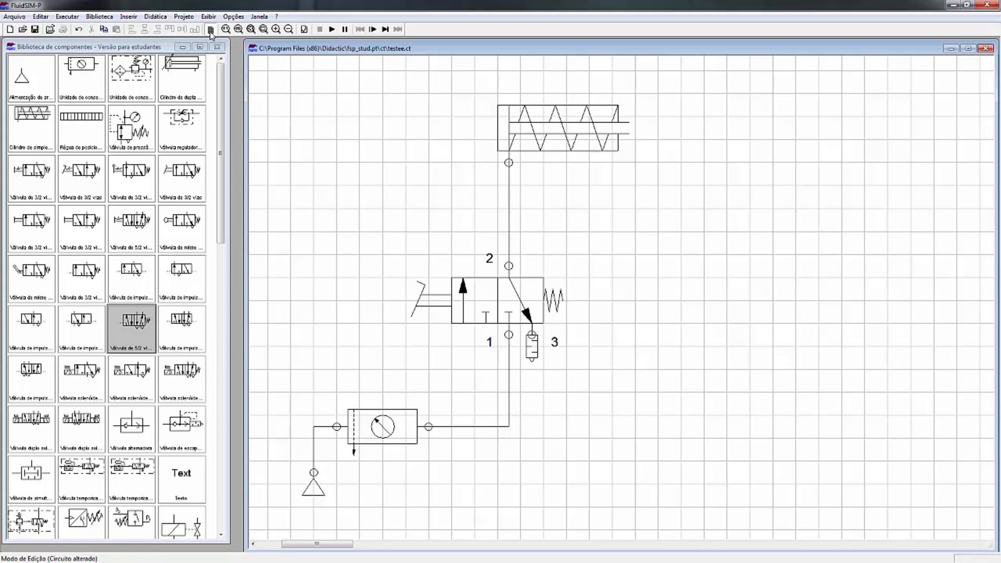
click(211, 31)
click(211, 30)
click(211, 31)
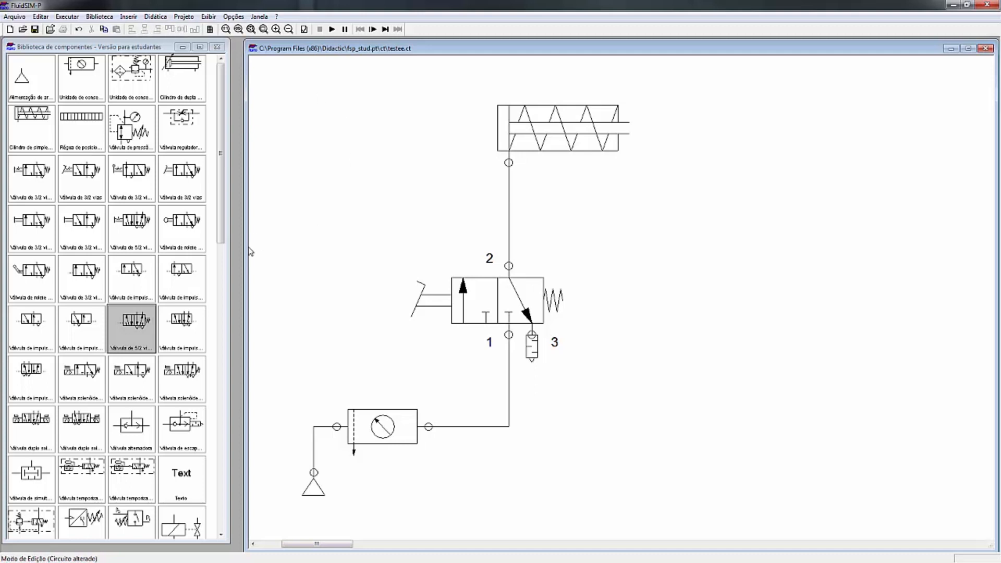
Add two more single-acting cylinders from the library, one on each side of the connected cylinder
click(218, 239)
drag(31, 127, 839, 195)
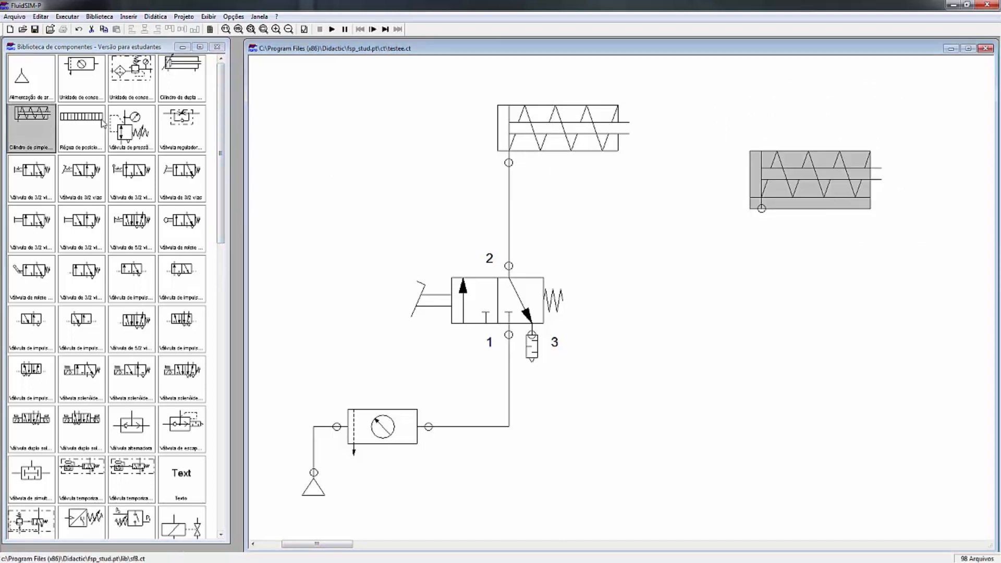
drag(31, 127, 373, 167)
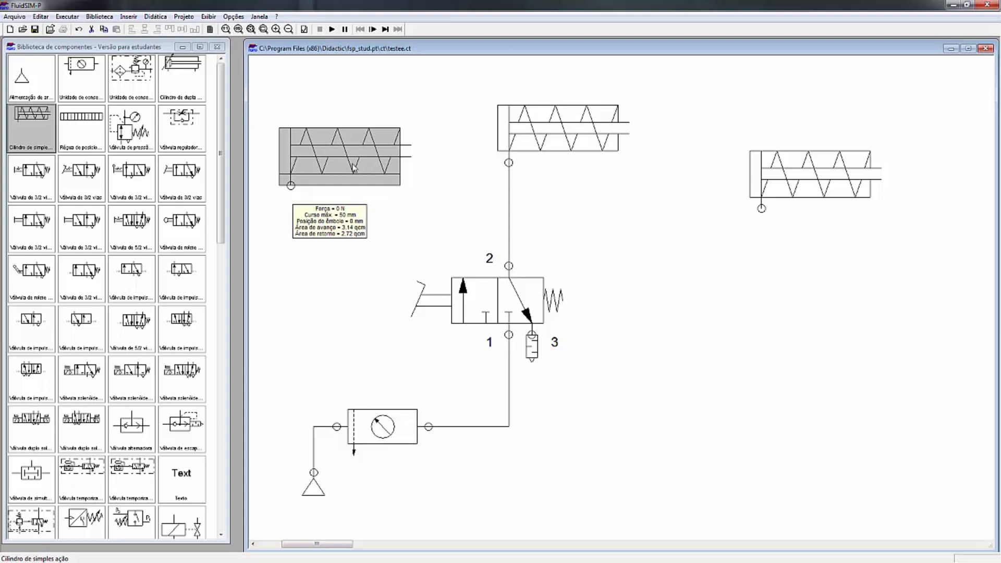
Select the single-acting cylinders one at a time and as a group of three
click(837, 170)
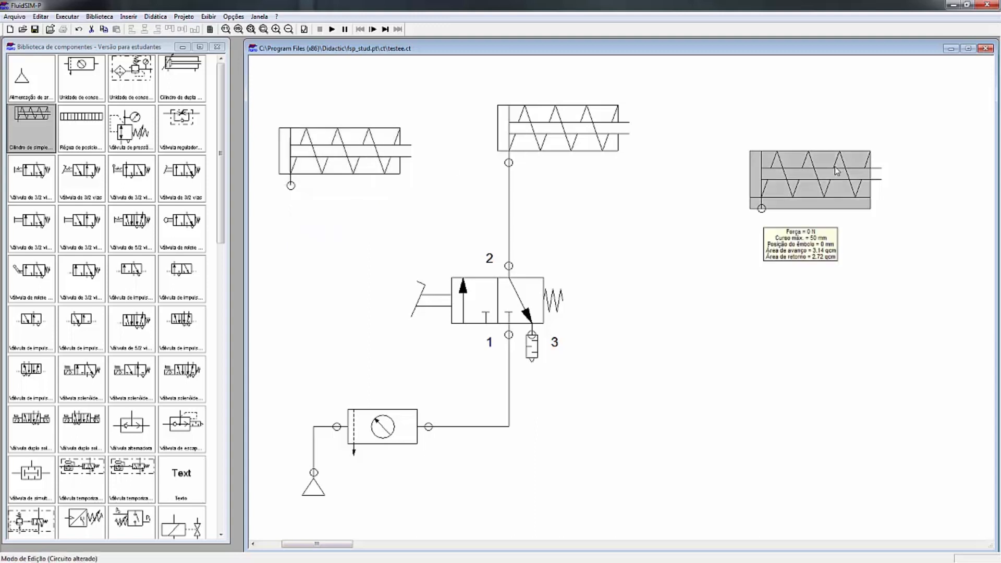
click(568, 131)
click(287, 80)
click(329, 155)
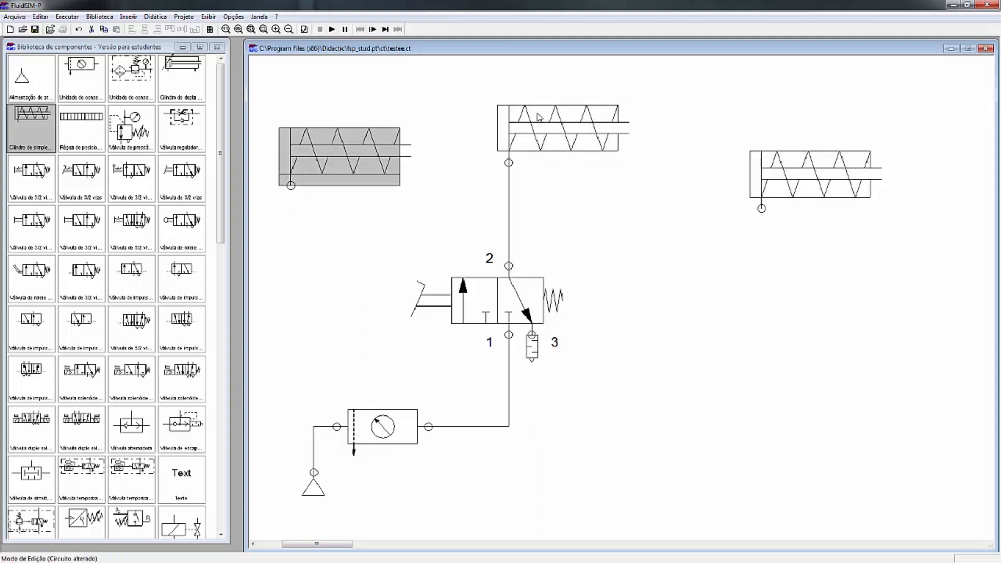
shift+click(579, 113)
shift+click(759, 161)
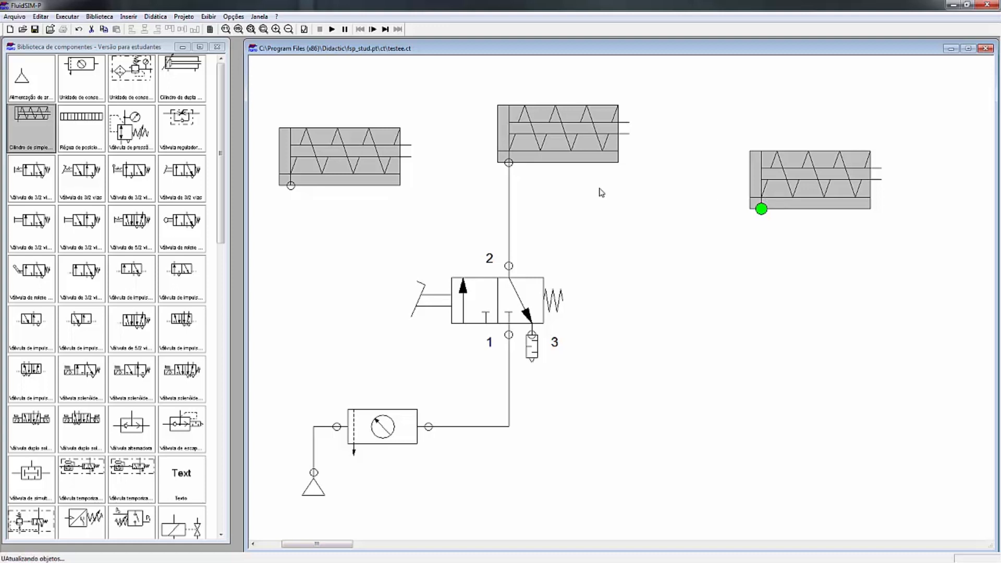
click(339, 104)
drag(253, 68, 911, 267)
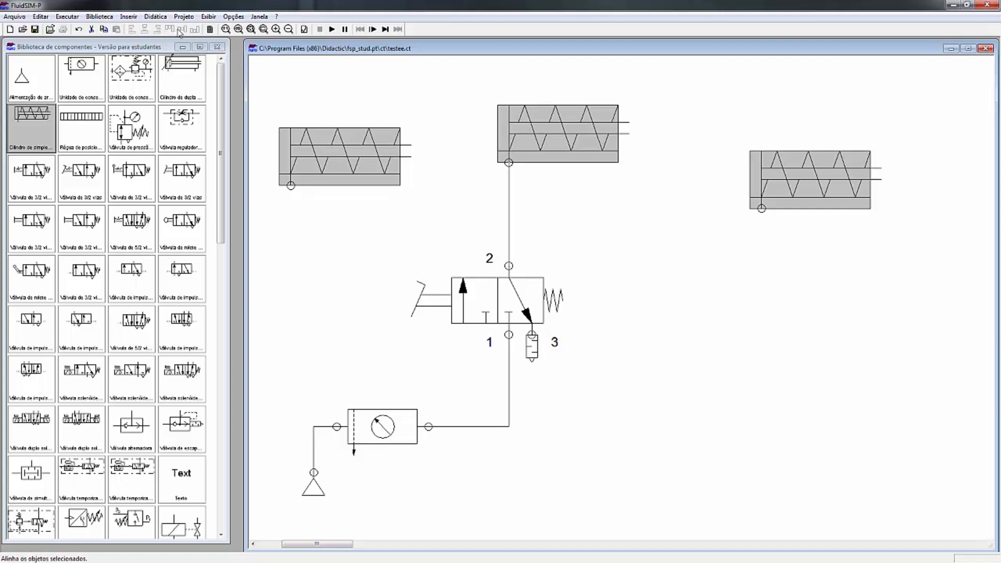
Show the background grid and nudge the cylinder left of the circuit three steps up and one step left
click(210, 29)
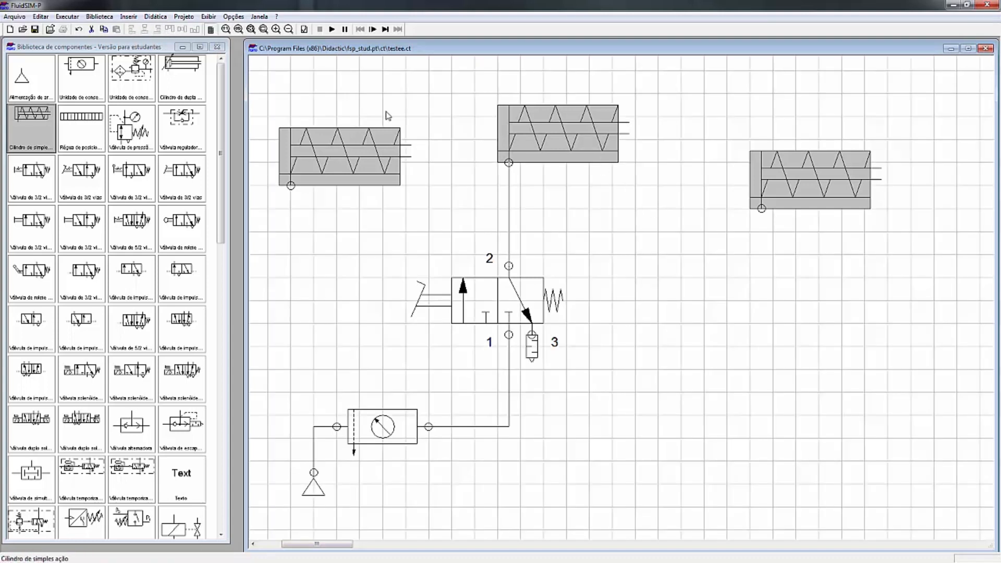
click(366, 92)
click(370, 173)
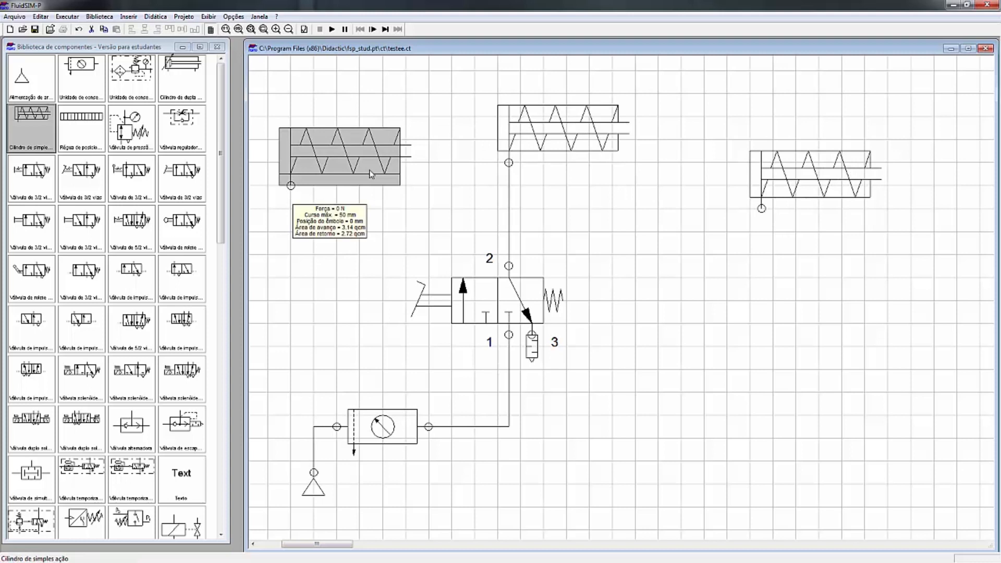
key(Up)
key(Up)
key(Up)
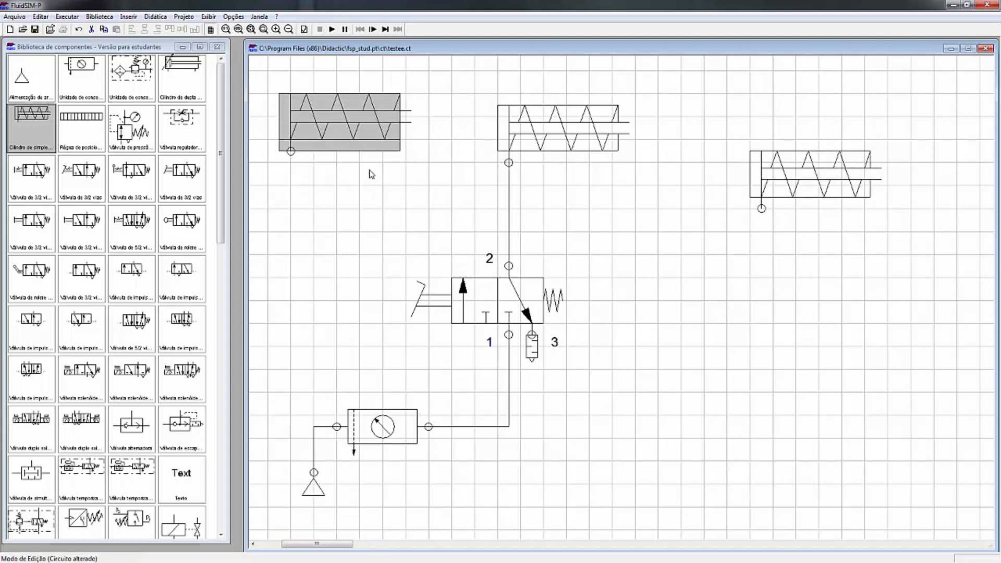
key(Left)
click(370, 174)
Move the connected cylinder and the cylinder to its right up to the same grid row as the leftmost cylinder
click(535, 116)
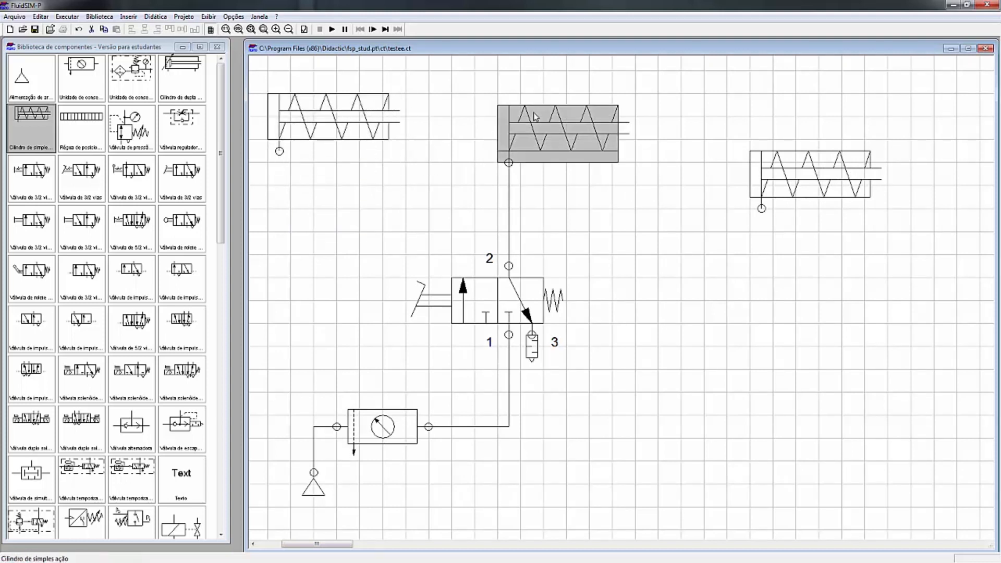
click(787, 176)
drag(788, 175, 790, 118)
click(787, 184)
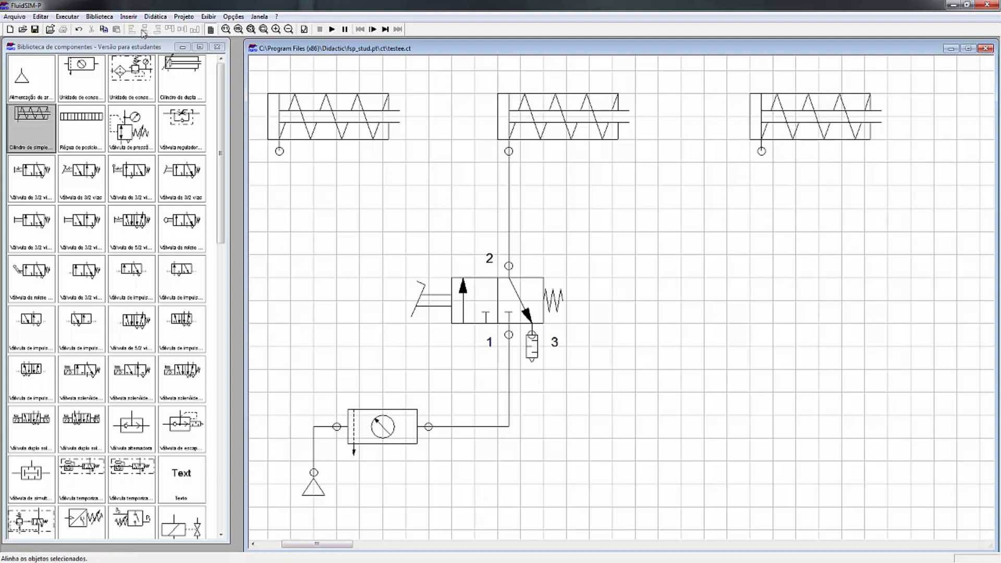
Select all three single-acting cylinders and align them with one another
click(328, 120)
click(550, 123)
shift+click(377, 125)
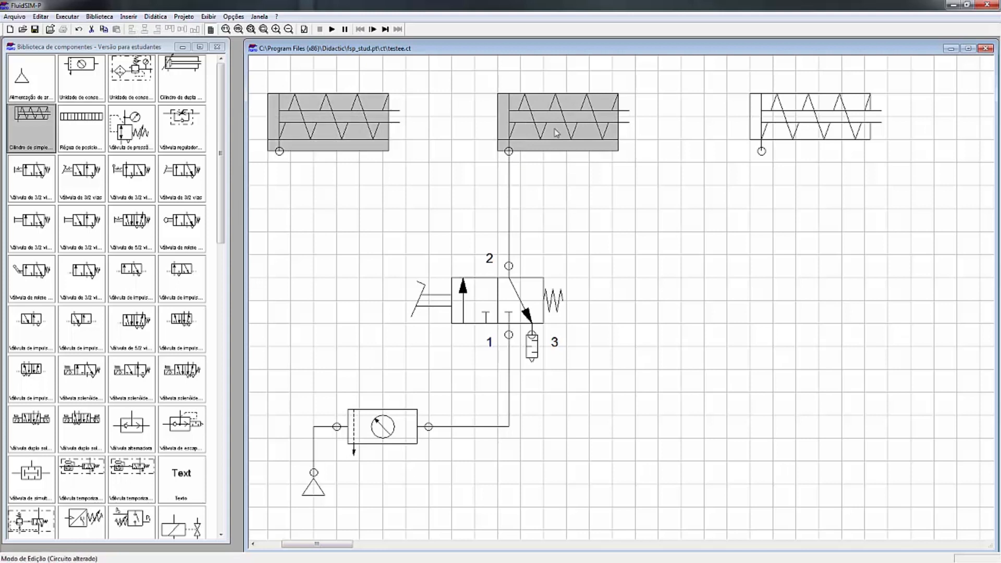
shift+click(792, 111)
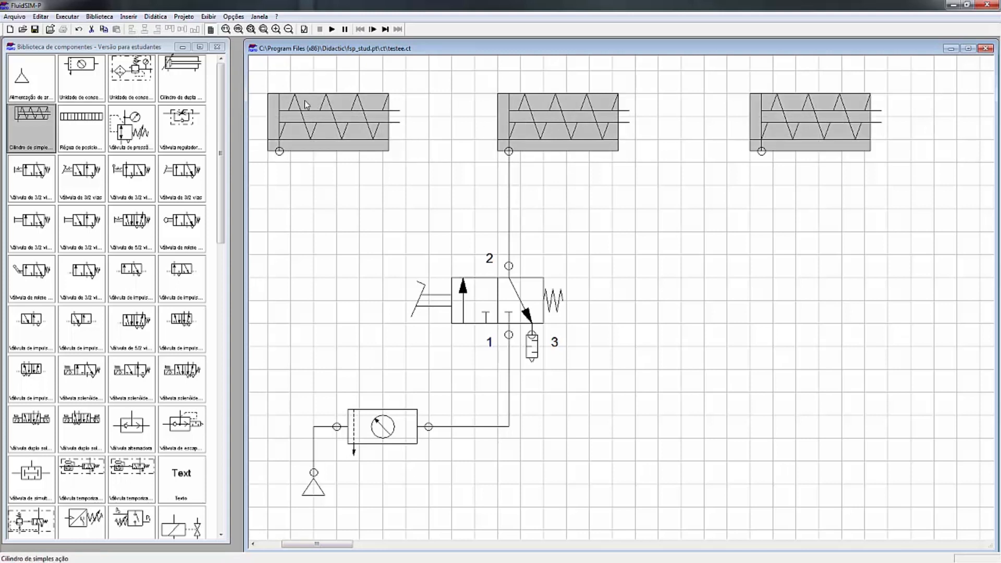
click(182, 30)
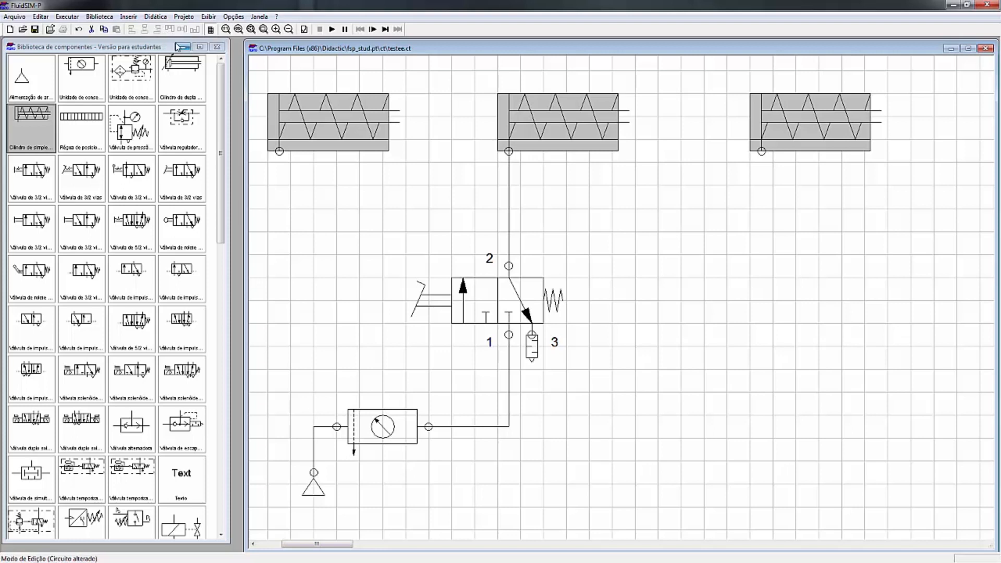
Copy the three aligned cylinders, paste the copies, and move them down below the valve
click(104, 29)
click(743, 239)
click(118, 30)
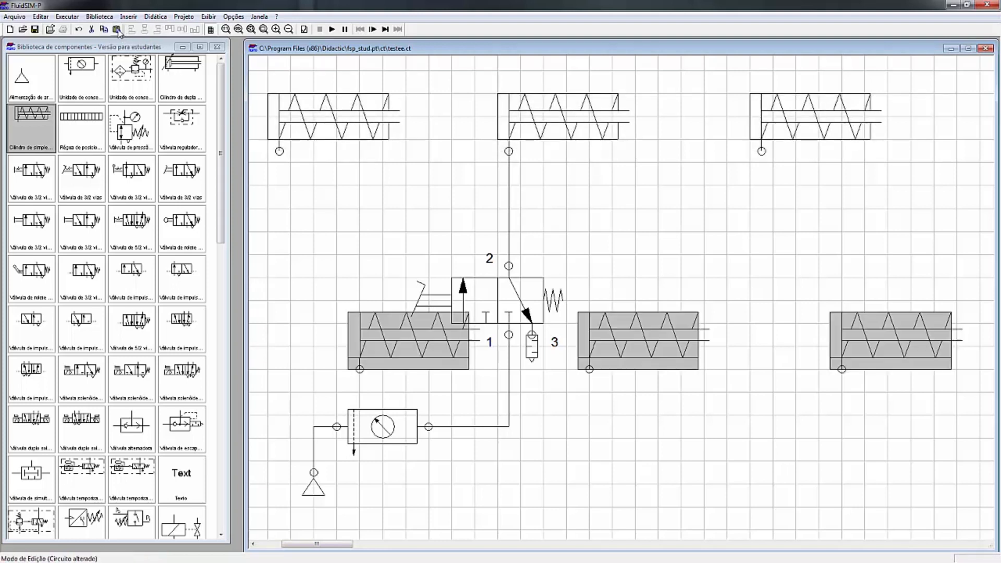
drag(657, 340, 656, 489)
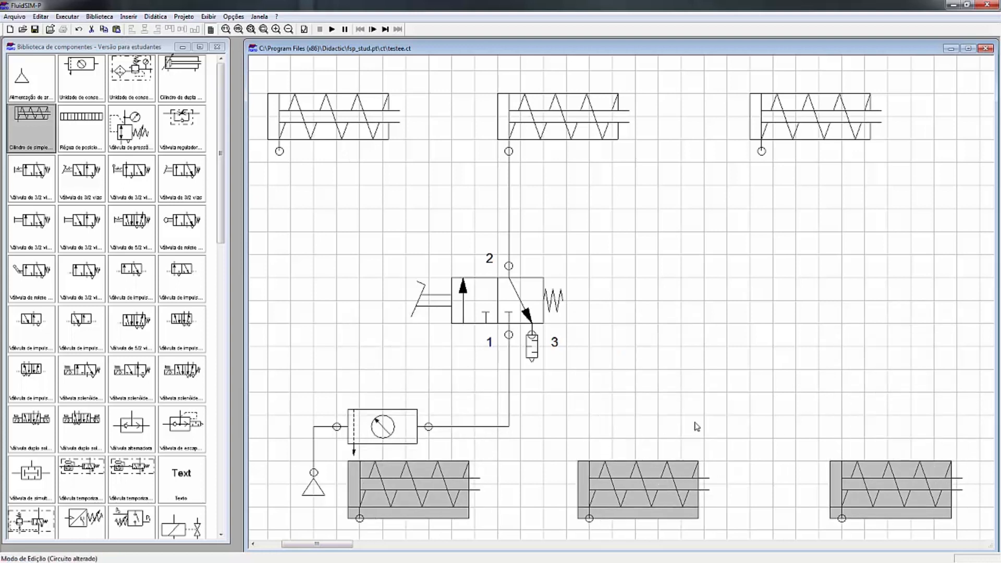
Delete the three pasted cylinders below the valve and zoom out to show more of the drawing area
key(Delete)
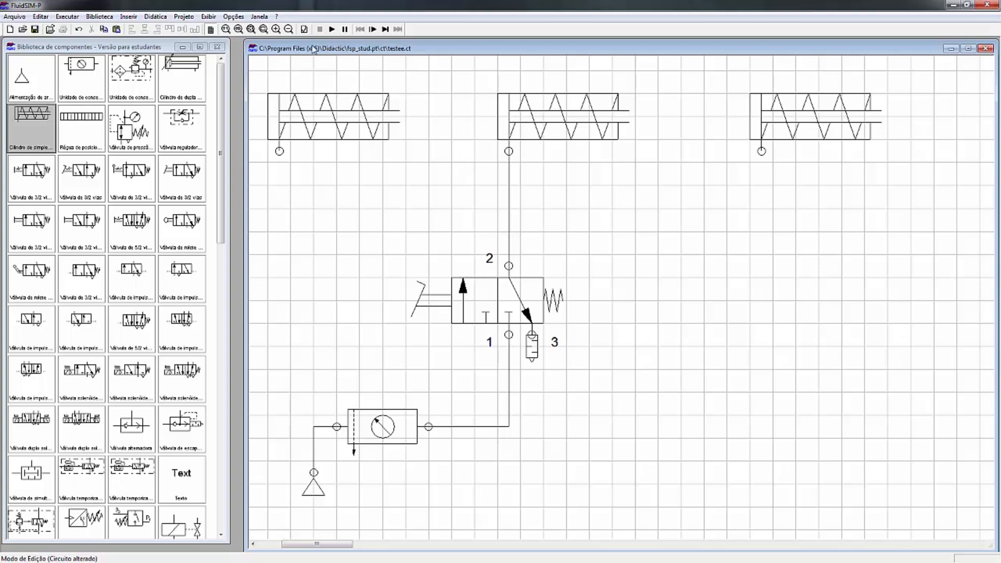
click(287, 31)
click(286, 31)
click(286, 31)
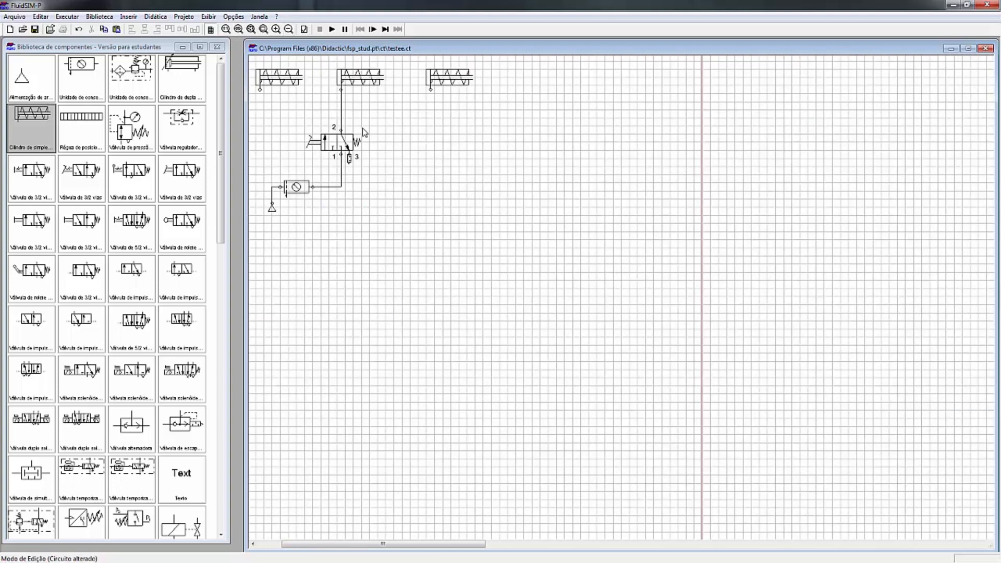
Paste several more sets of the three cylinders into the empty drawing area, and delete all of these copies together
key(ctrl+z)
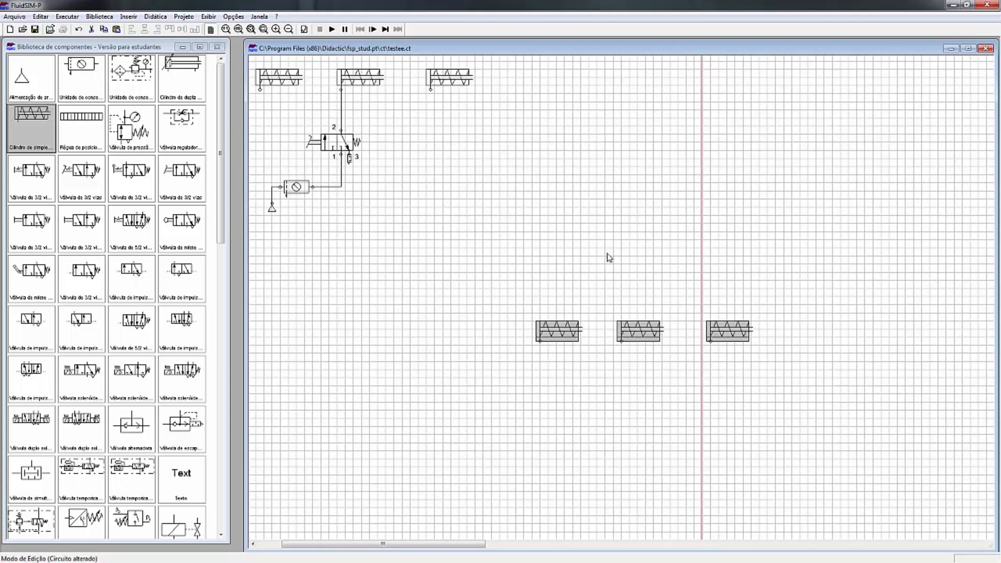
click(291, 32)
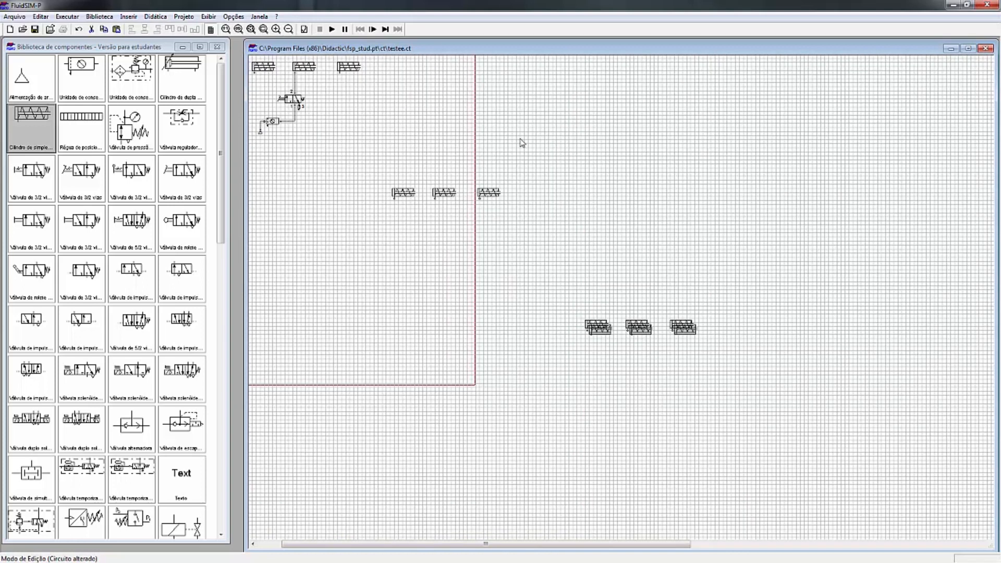
drag(378, 169, 775, 430)
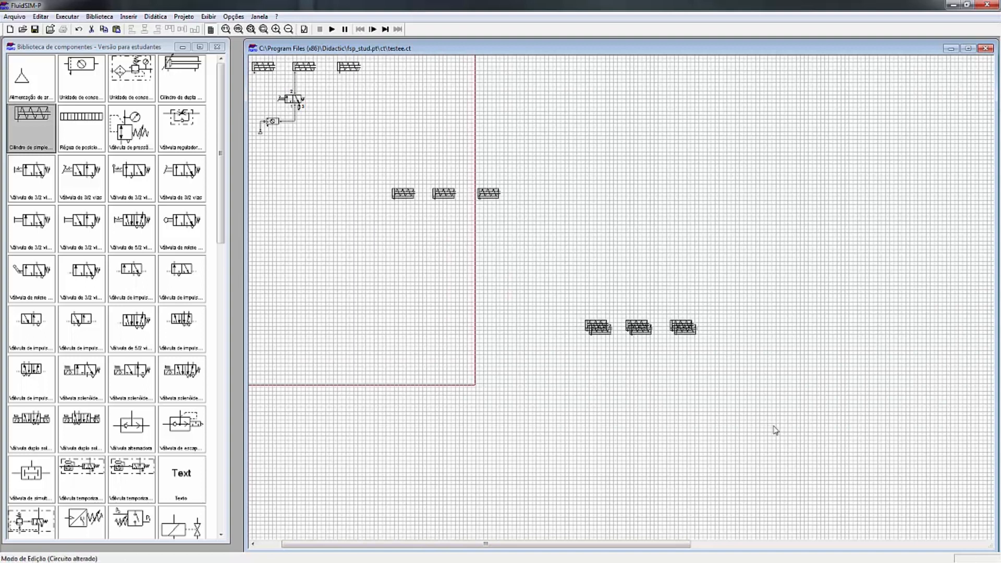
key(Delete)
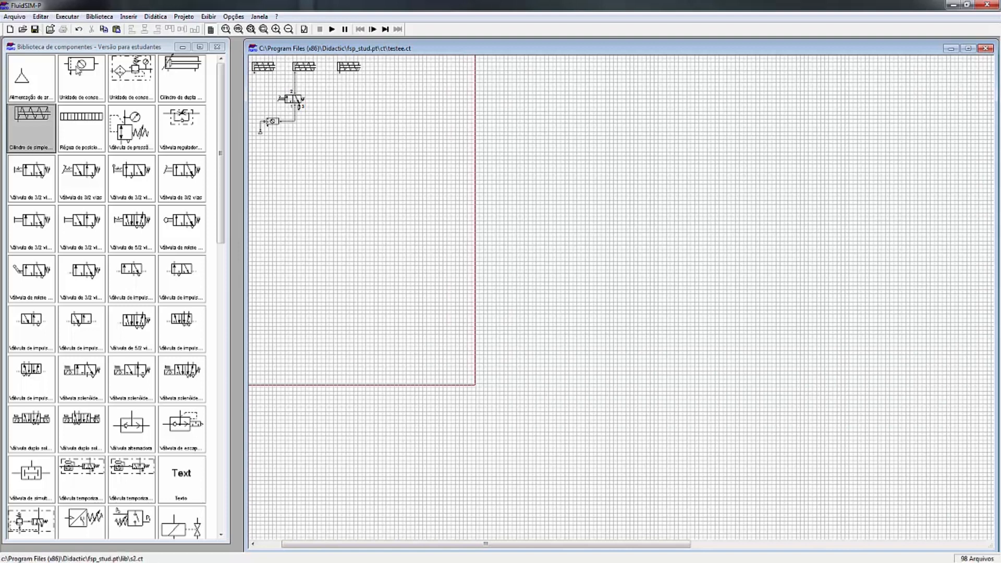
Save the circuit file and close its window
click(36, 30)
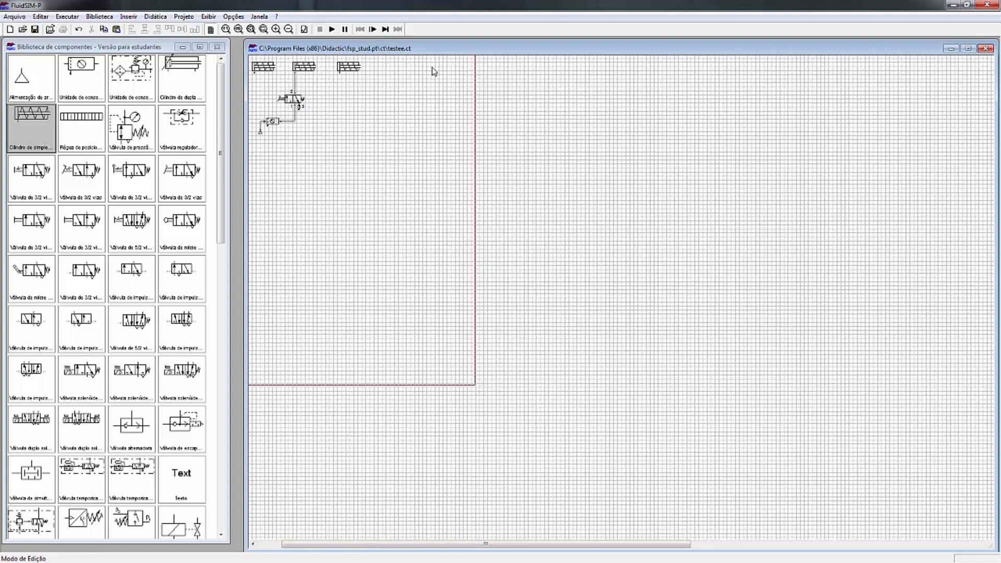
click(985, 49)
Open the saved circuit testee.ct and place its window beside the component library
click(23, 30)
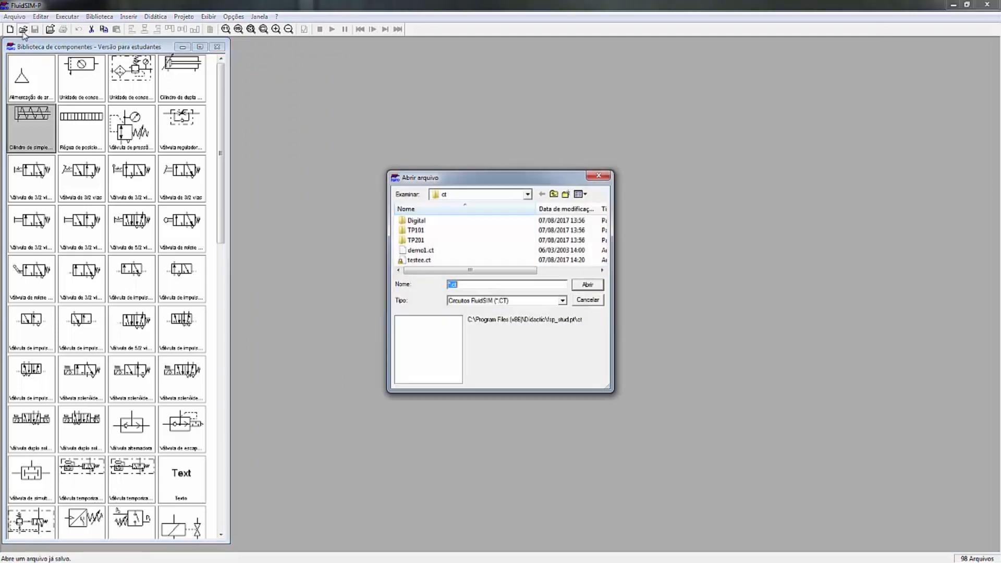
click(447, 260)
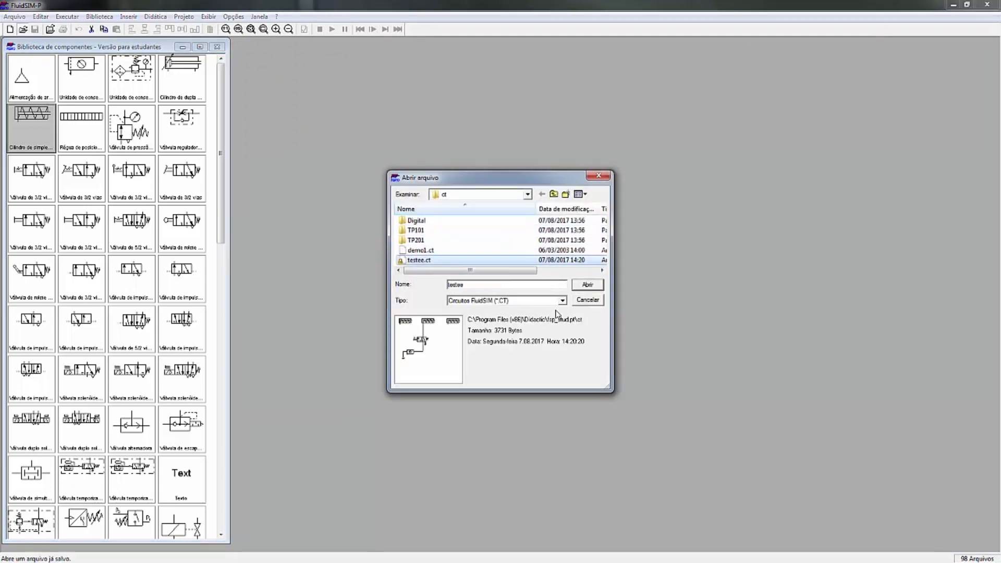
click(584, 286)
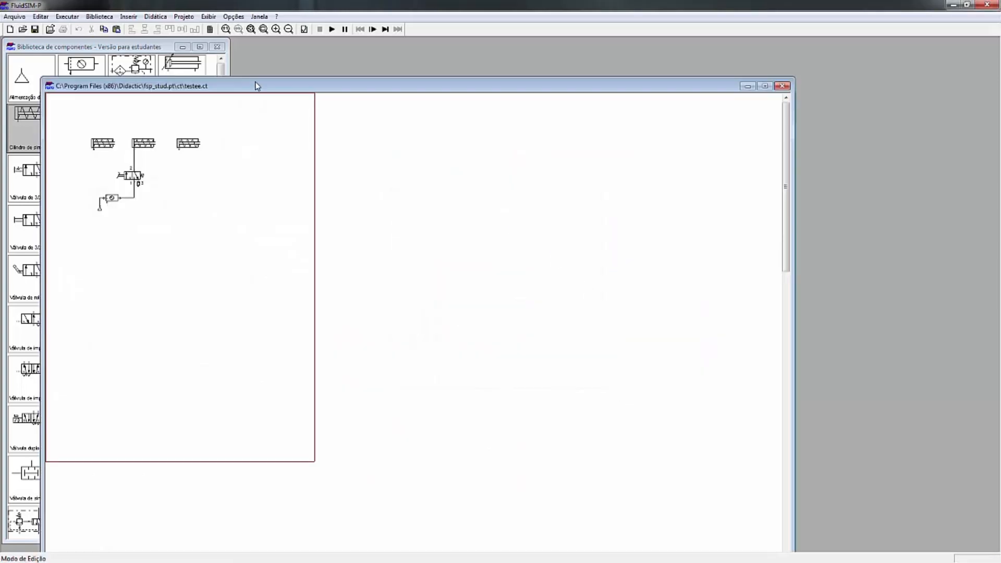
drag(274, 88, 464, 54)
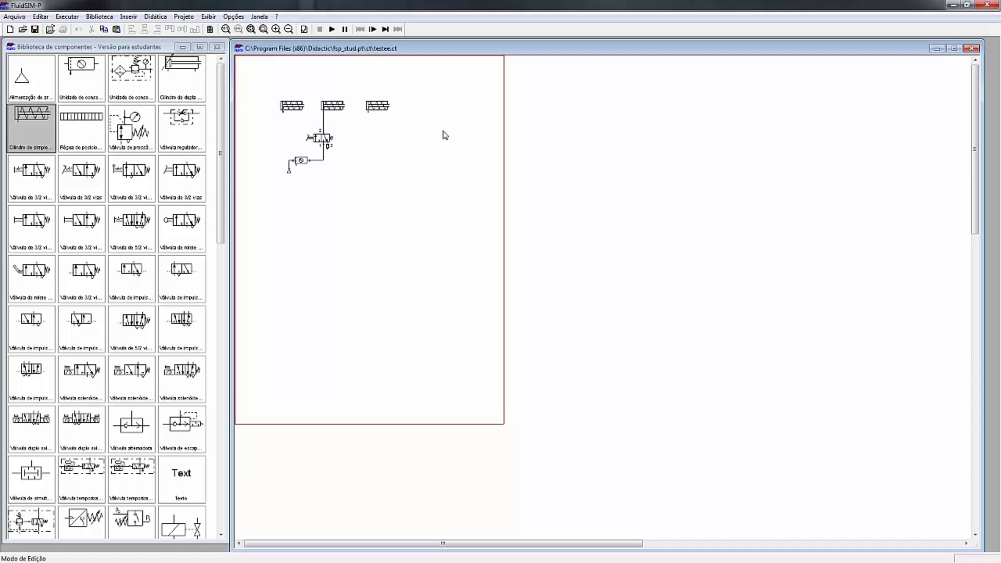
Save the reopened testee.ct circuit
click(34, 30)
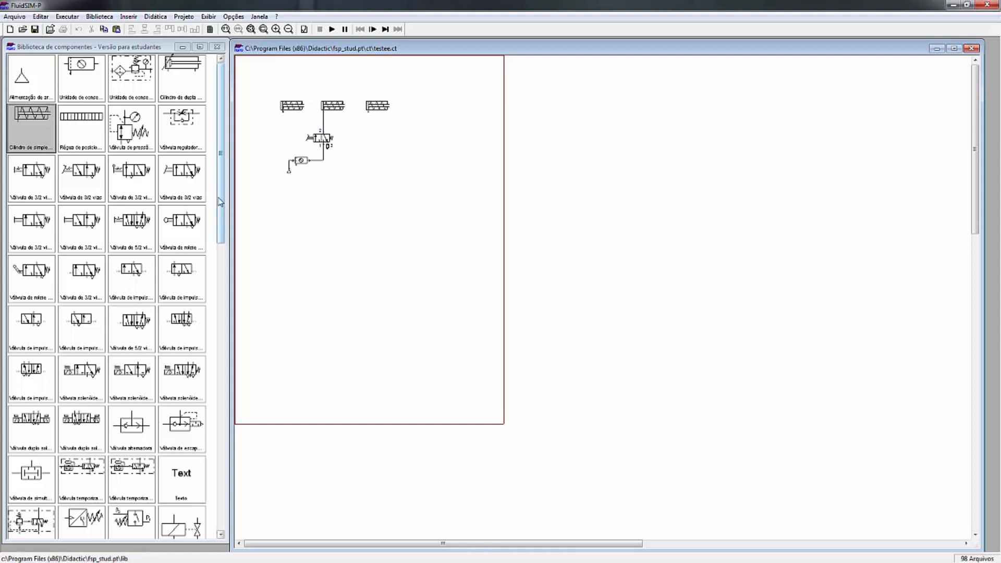
drag(220, 202, 263, 167)
click(637, 423)
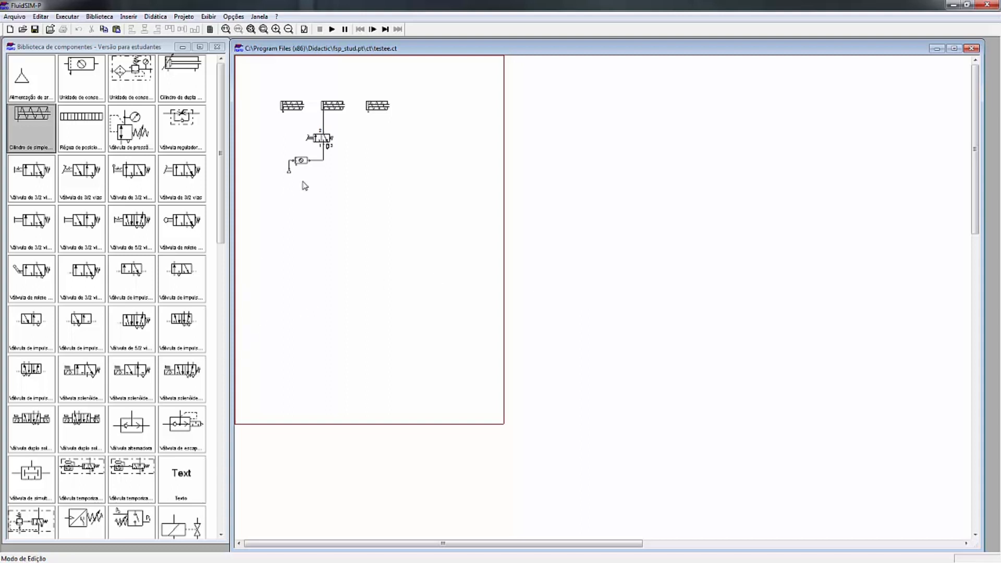
Delete the two unconnected single-acting cylinders on either side of the one connected to the valve
click(276, 29)
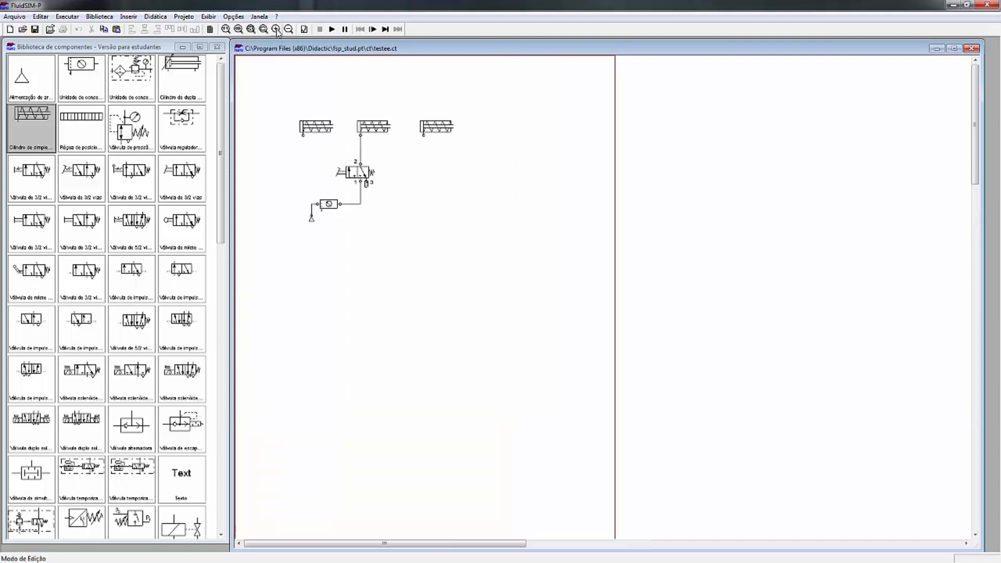
click(276, 29)
click(542, 163)
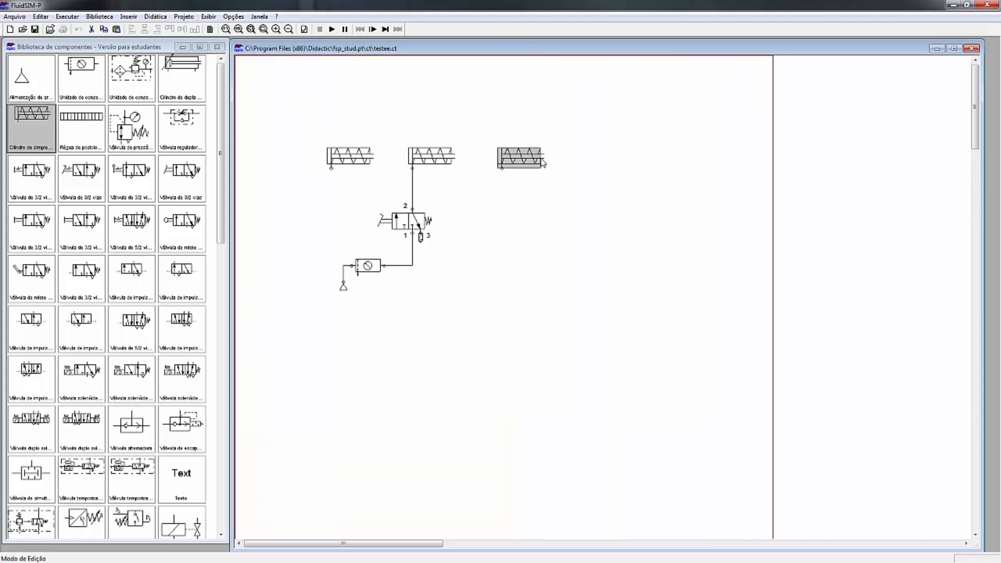
key(Delete)
click(352, 157)
key(Delete)
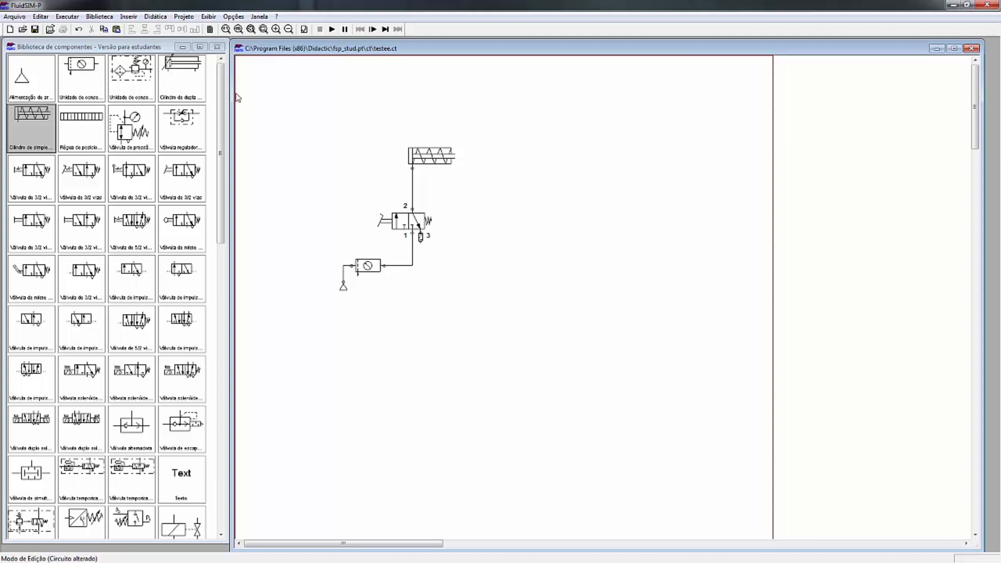
drag(222, 99, 327, 79)
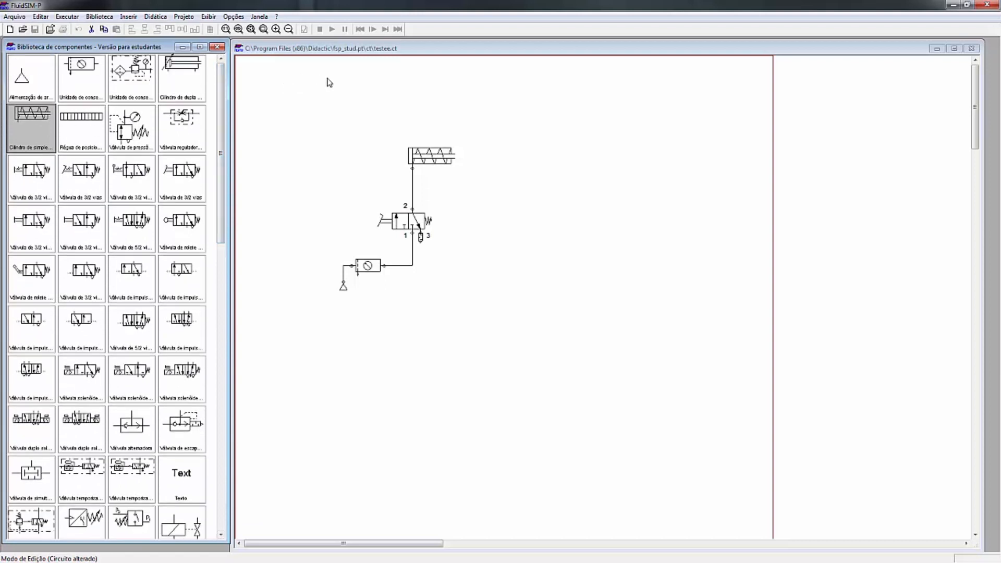
click(329, 82)
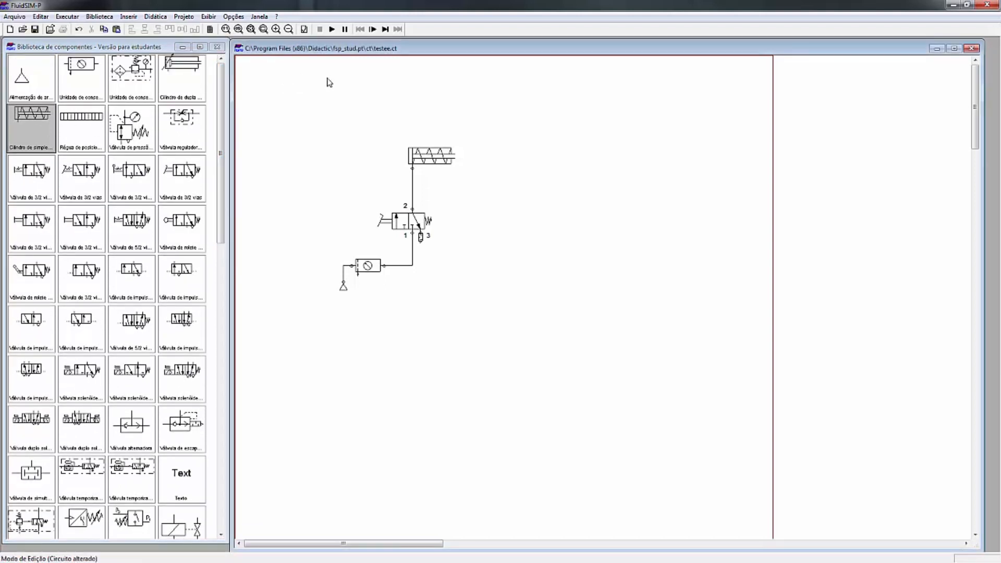